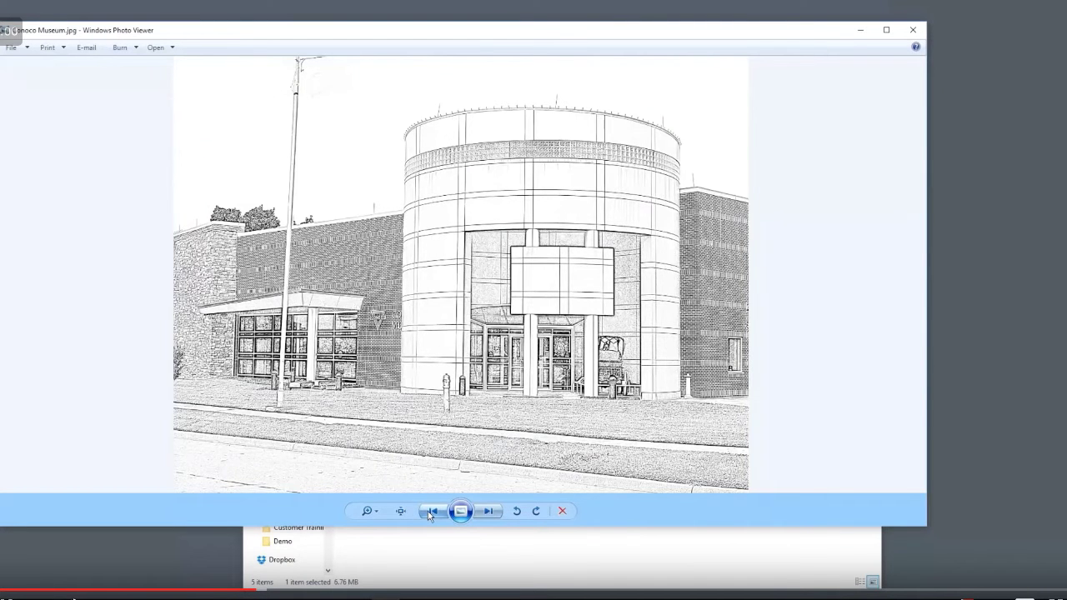
Look back through the line-art versions of the Demo pictures in the photo viewer and close the viewer
{"action": "left_click", "coordinate": [431, 510]}
{"action": "left_click", "coordinate": [430, 510]}
{"action": "left_click", "coordinate": [431, 511]}
{"action": "left_click", "coordinate": [431, 510]}
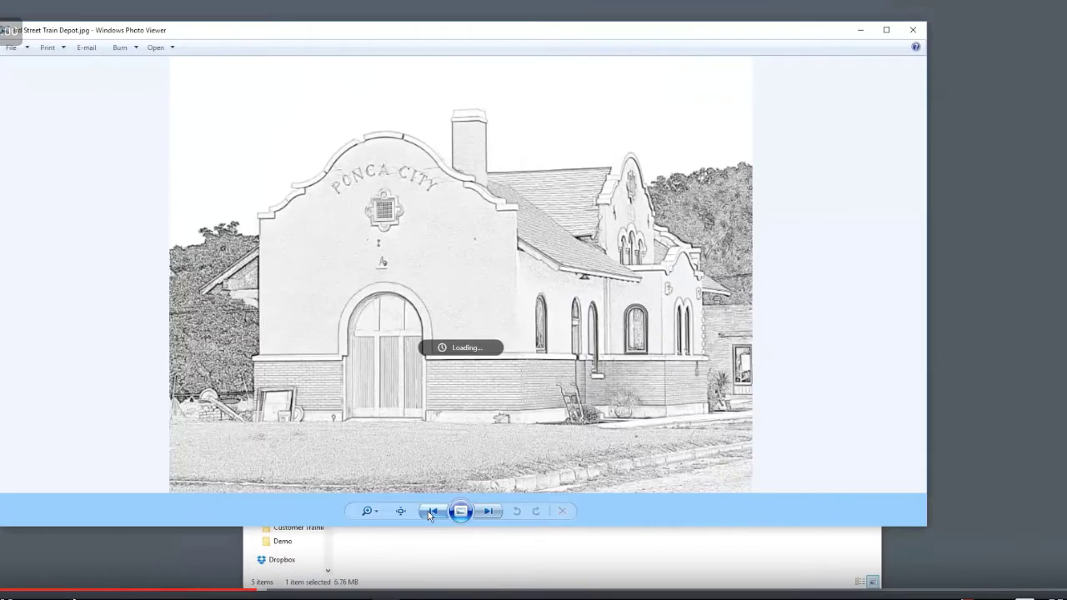
{"action": "left_click", "coordinate": [912, 29]}
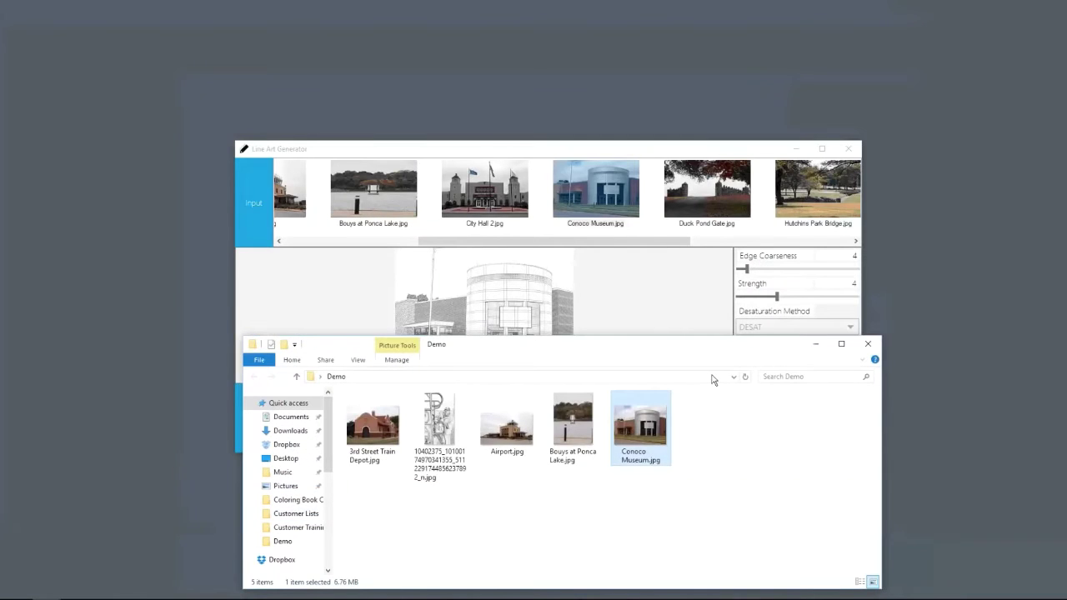
Move the Demo folder window up, close Line Art Generator and open Magic Book Binder from the desktop
{"action": "left_click_drag", "start_coordinate": [707, 345], "coordinate": [700, 244]}
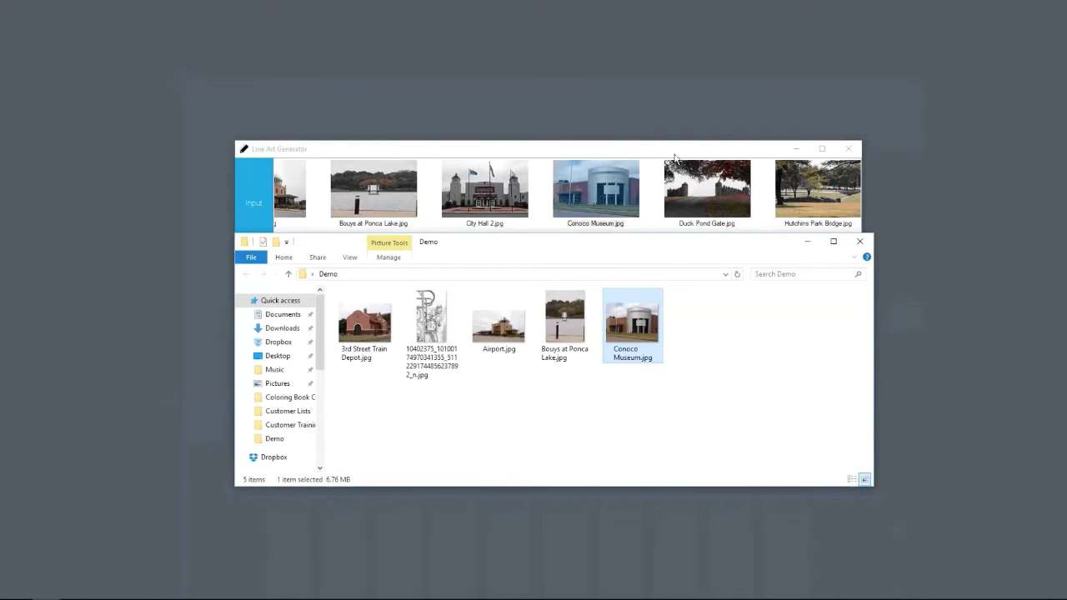
{"action": "left_click", "coordinate": [673, 150]}
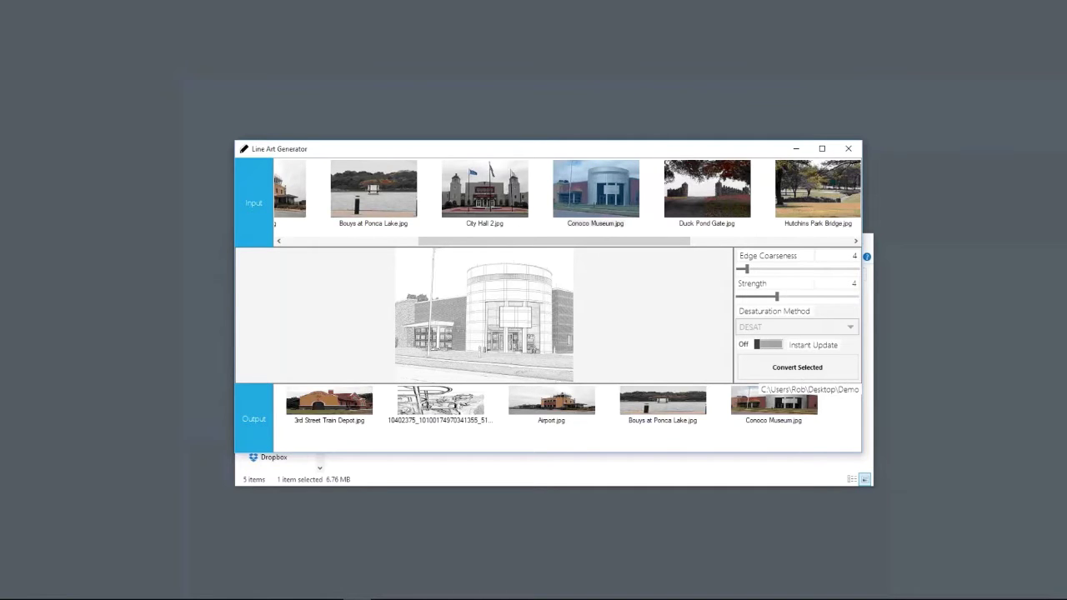
{"action": "left_click", "coordinate": [848, 148]}
{"action": "left_click", "coordinate": [574, 200]}
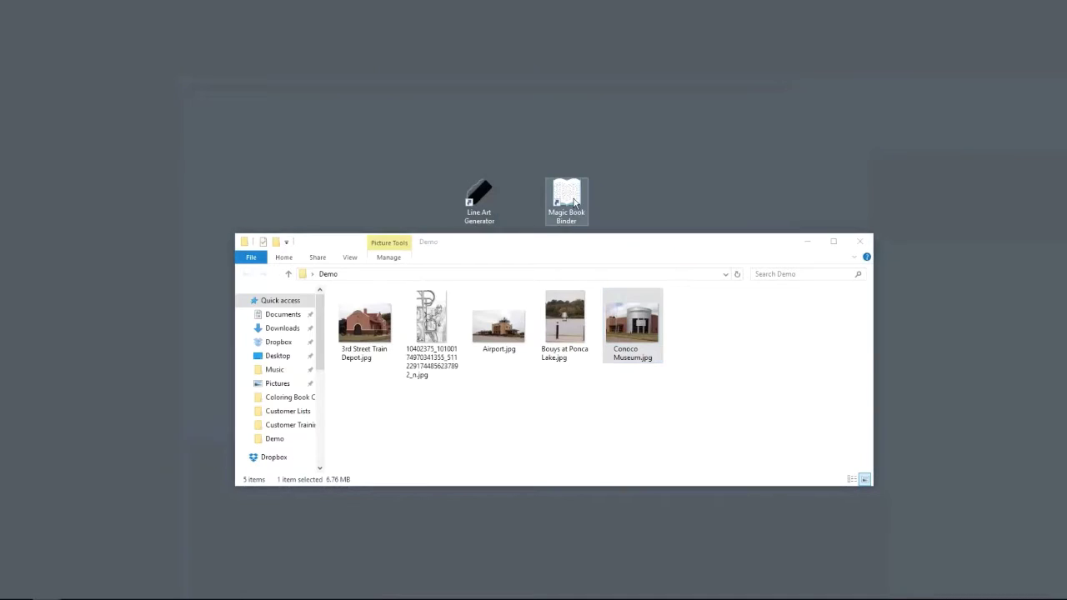
{"action": "double_click", "coordinate": [574, 200]}
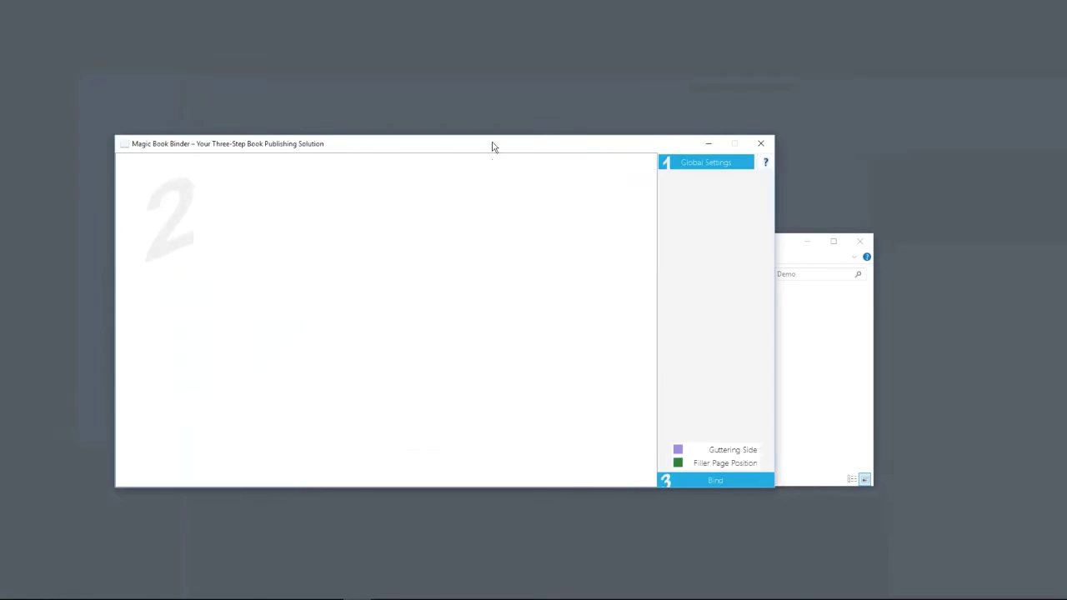
{"action": "left_click_drag", "start_coordinate": [492, 147], "coordinate": [597, 128]}
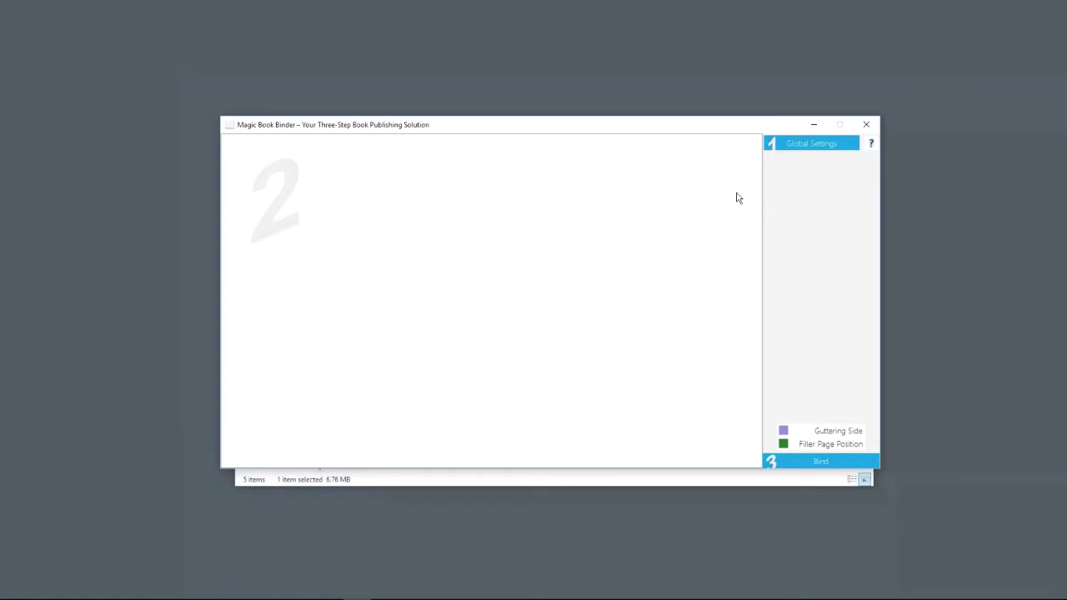
In the book's global settings, choose Landscape orientation and a resolution of 300 DPI
{"action": "left_click", "coordinate": [809, 148]}
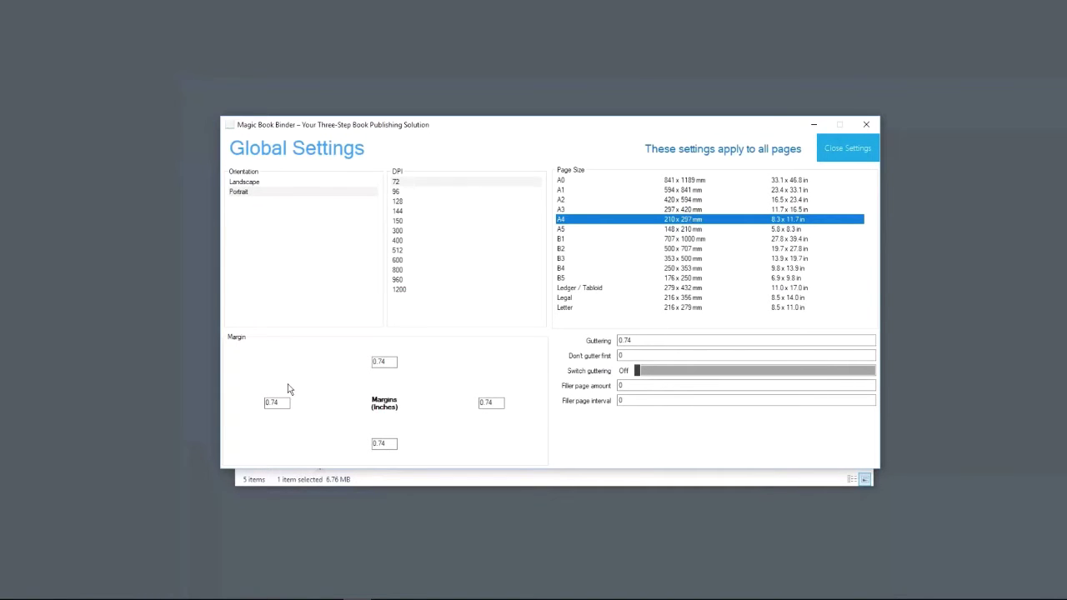
{"action": "left_click", "coordinate": [242, 182]}
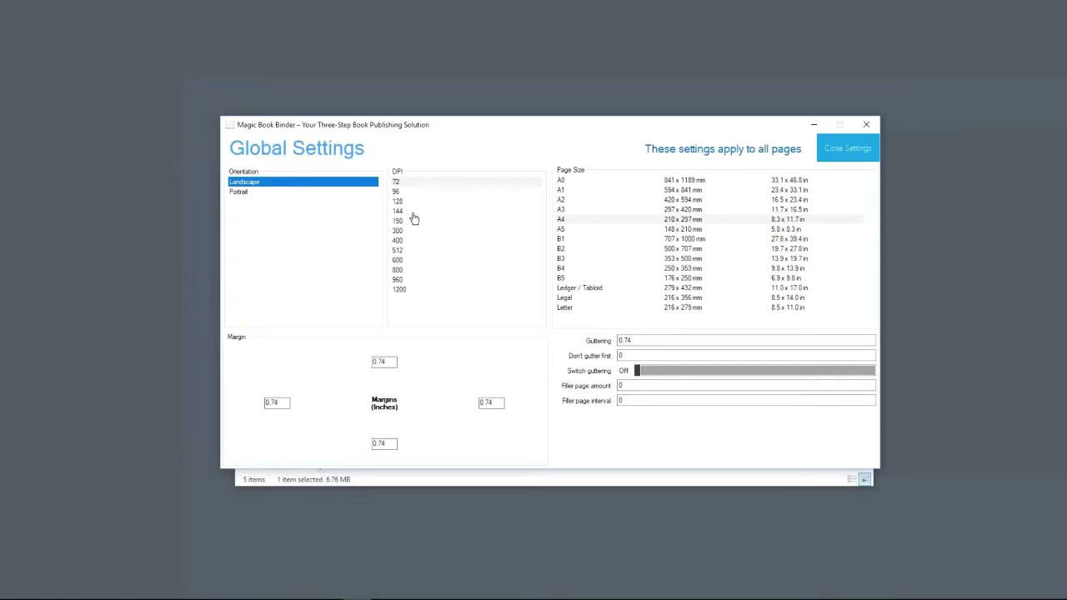
{"action": "left_click", "coordinate": [408, 231]}
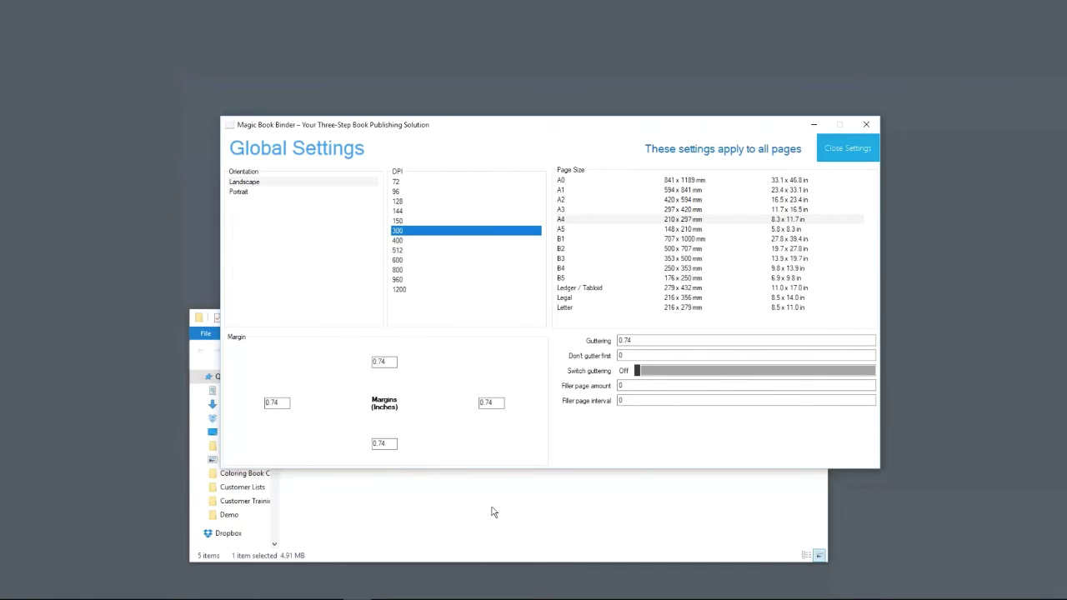
Try values of 1 and 2 for the Don't gutter first setting and restore it to 0
{"action": "left_click", "coordinate": [640, 339]}
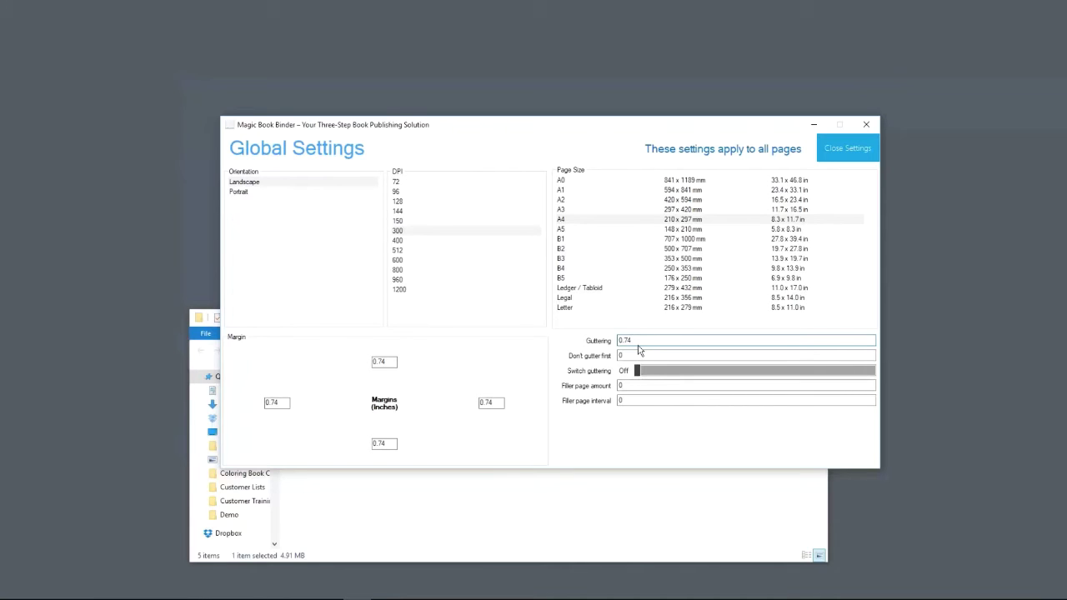
{"action": "key", "text": "ctrl+a"}
{"action": "key", "text": "Tab"}
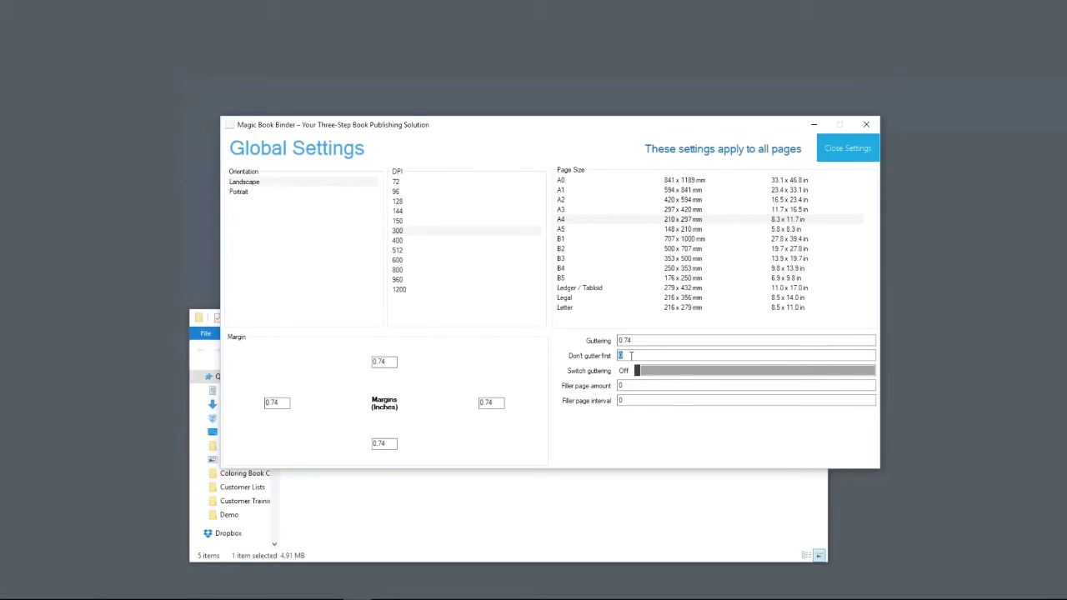
{"action": "type", "text": "1"}
{"action": "key", "text": "BackSpace"}
{"action": "type", "text": "2"}
{"action": "key", "text": "BackSpace"}
{"action": "type", "text": "0"}
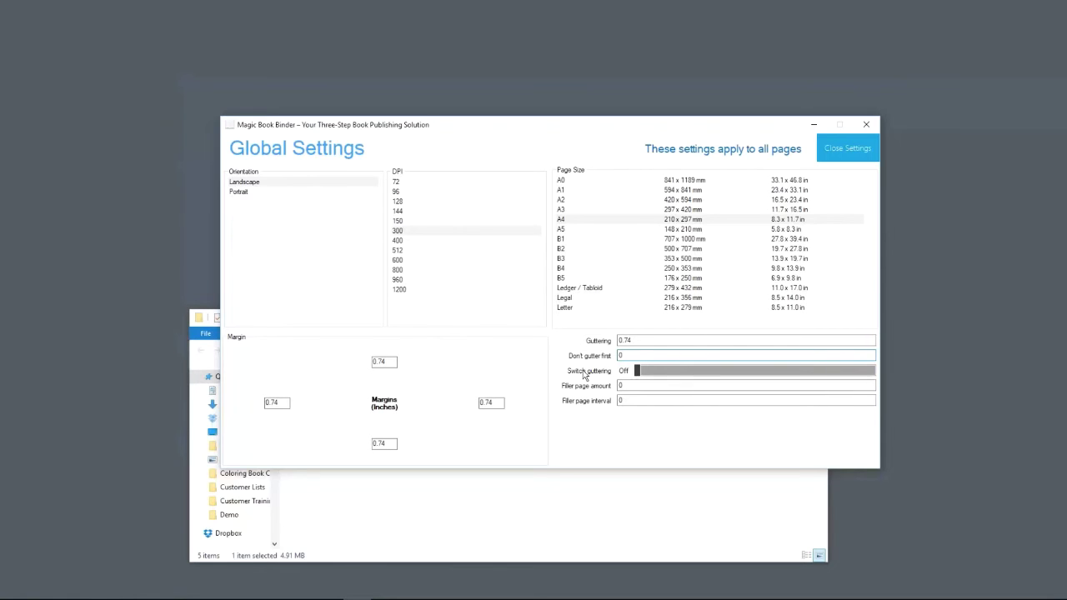
Try a filler page amount and interval of 1 and set both back to 0
{"action": "key", "text": "Tab"}
{"action": "key", "text": "Tab"}
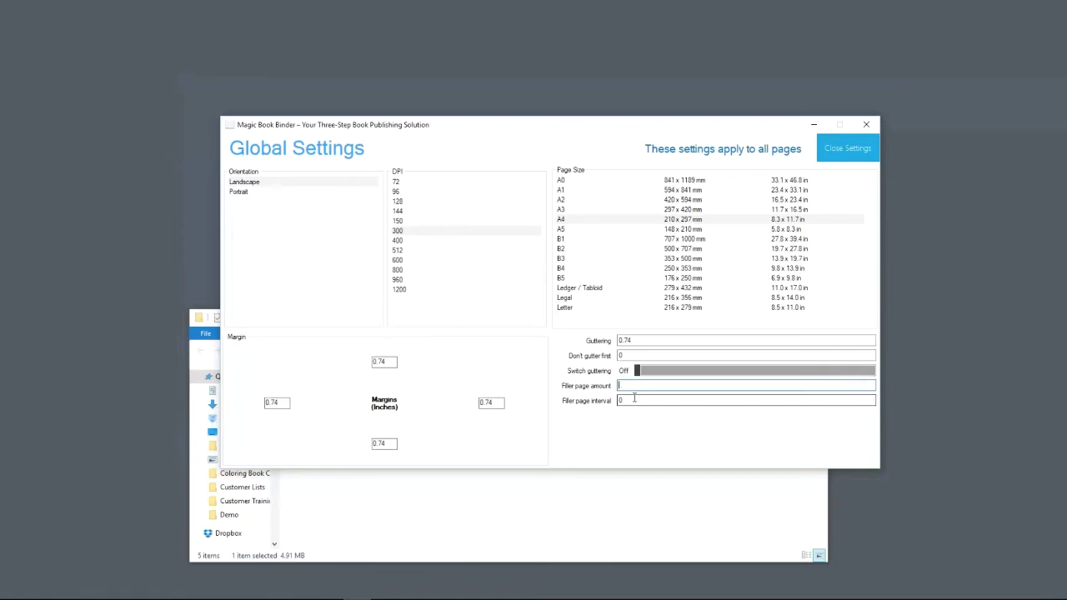
{"action": "type", "text": "1"}
{"action": "left_click", "coordinate": [633, 398]}
{"action": "type", "text": "1"}
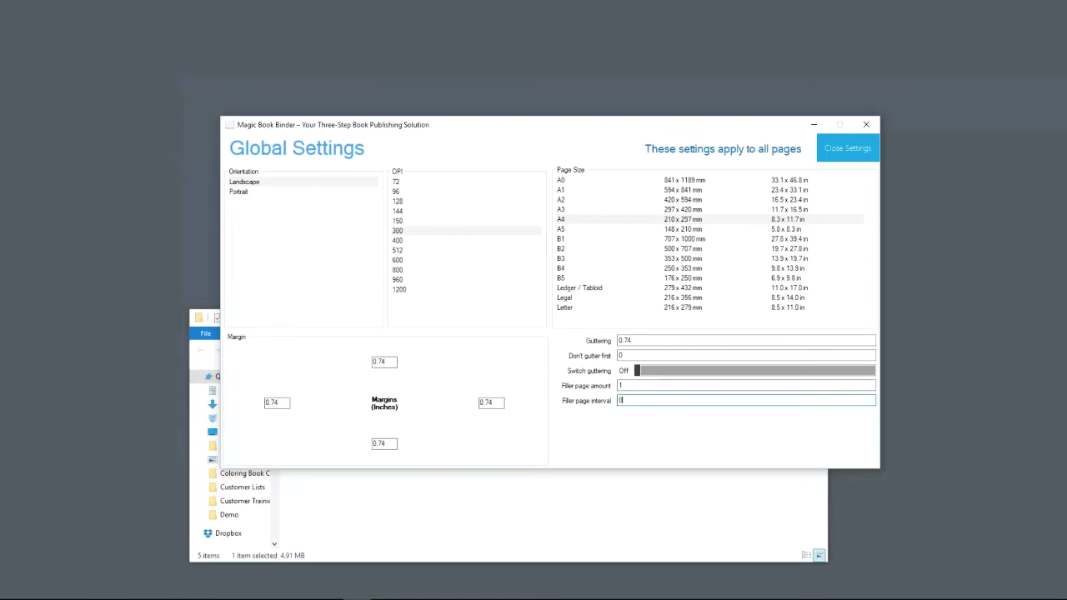
{"action": "left_click", "coordinate": [659, 386]}
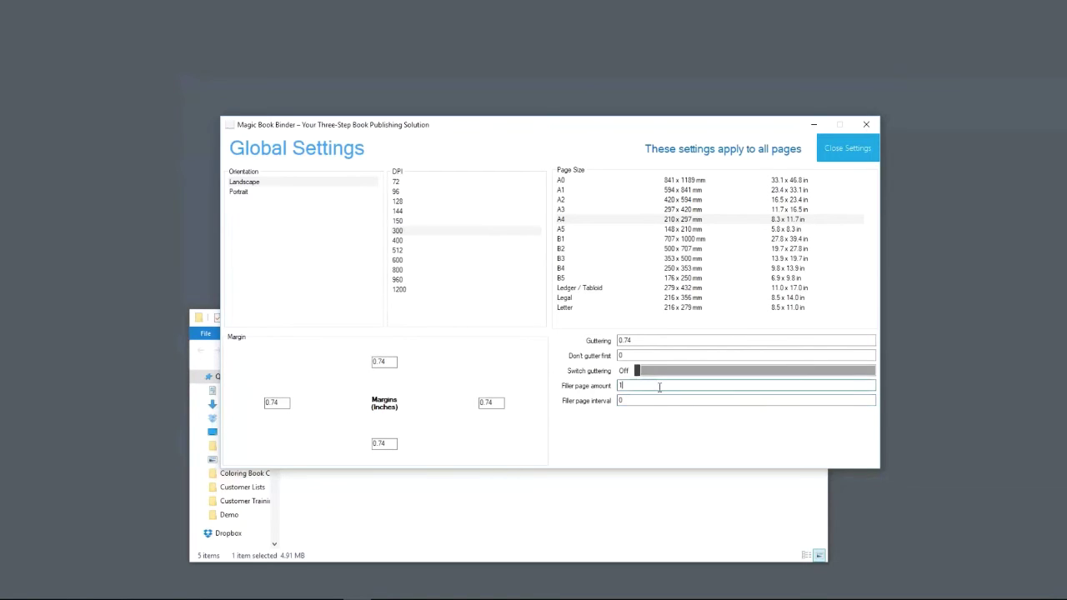
{"action": "type", "text": "0"}
Close the global settings and add all five images from the Demo folder to the book
{"action": "left_click", "coordinate": [848, 150]}
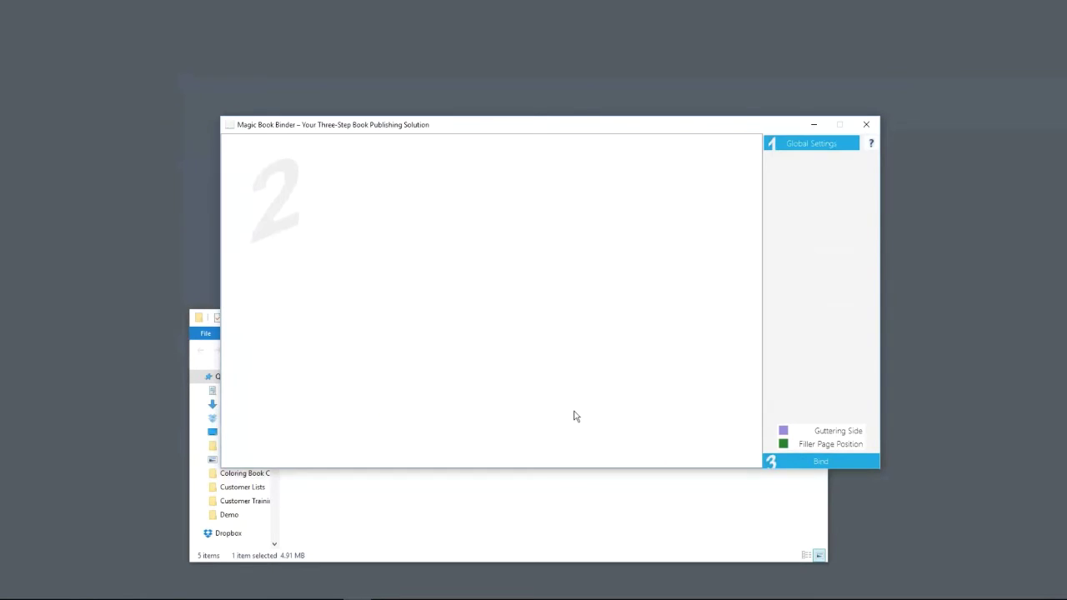
{"action": "left_click", "coordinate": [541, 546]}
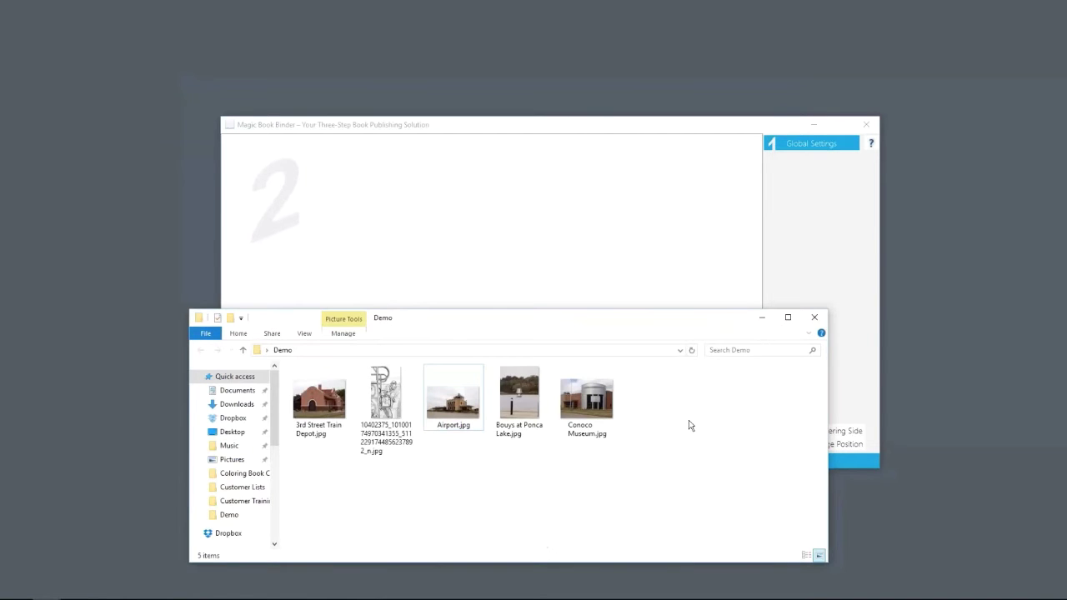
{"action": "key", "text": "ctrl+a"}
{"action": "left_click_drag", "start_coordinate": [572, 431], "coordinate": [575, 266]}
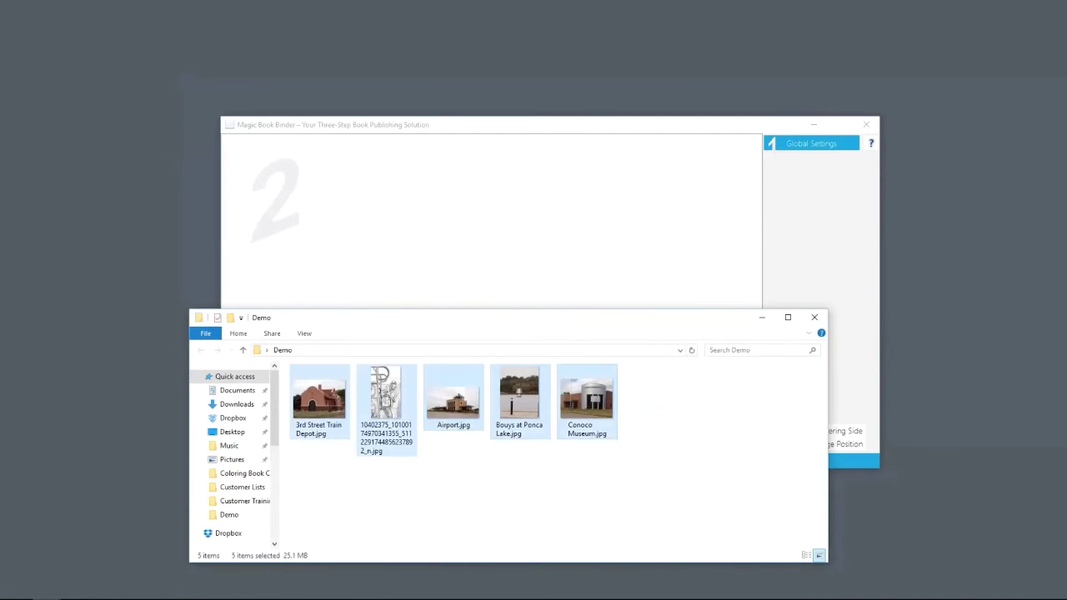
{"action": "left_click", "coordinate": [647, 306]}
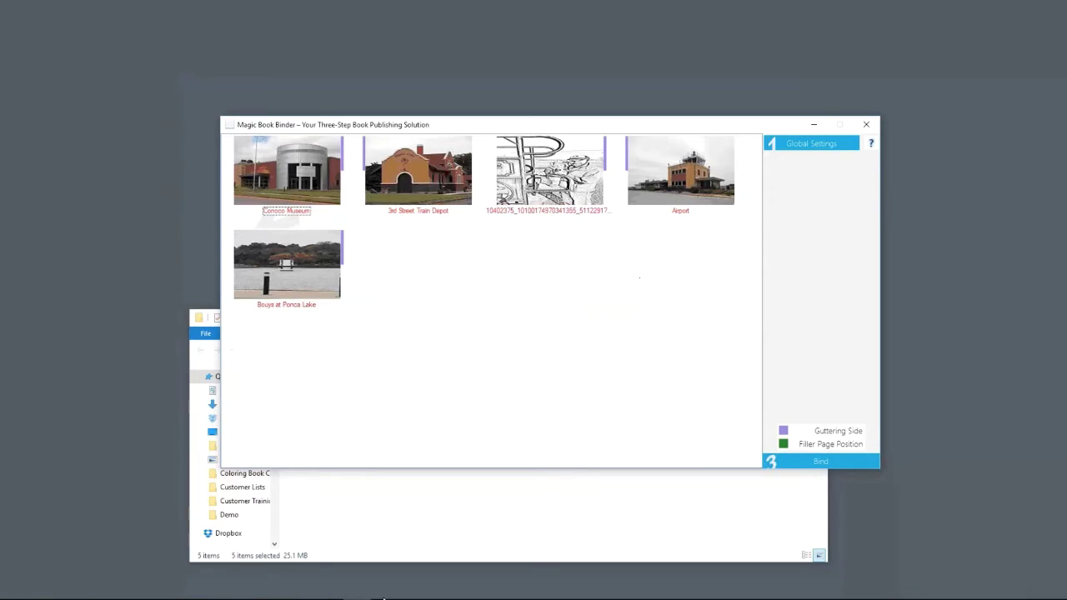
Add the Word document scriptforexplainer video.docx from the desktop to the book and move its page to the first position
{"action": "left_click", "coordinate": [500, 503]}
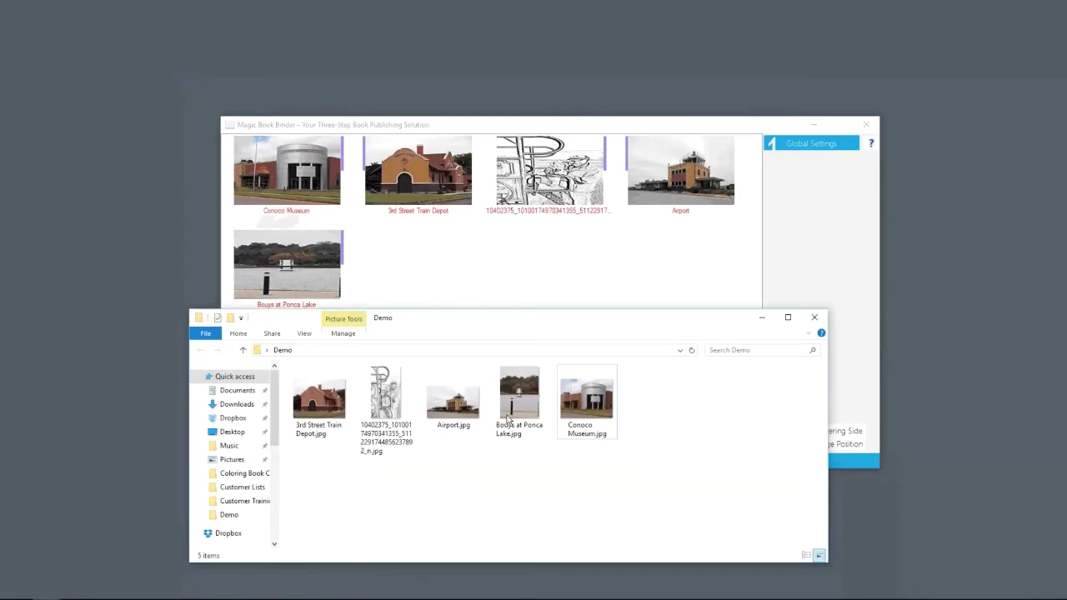
{"action": "left_click_drag", "start_coordinate": [576, 136], "coordinate": [549, 349]}
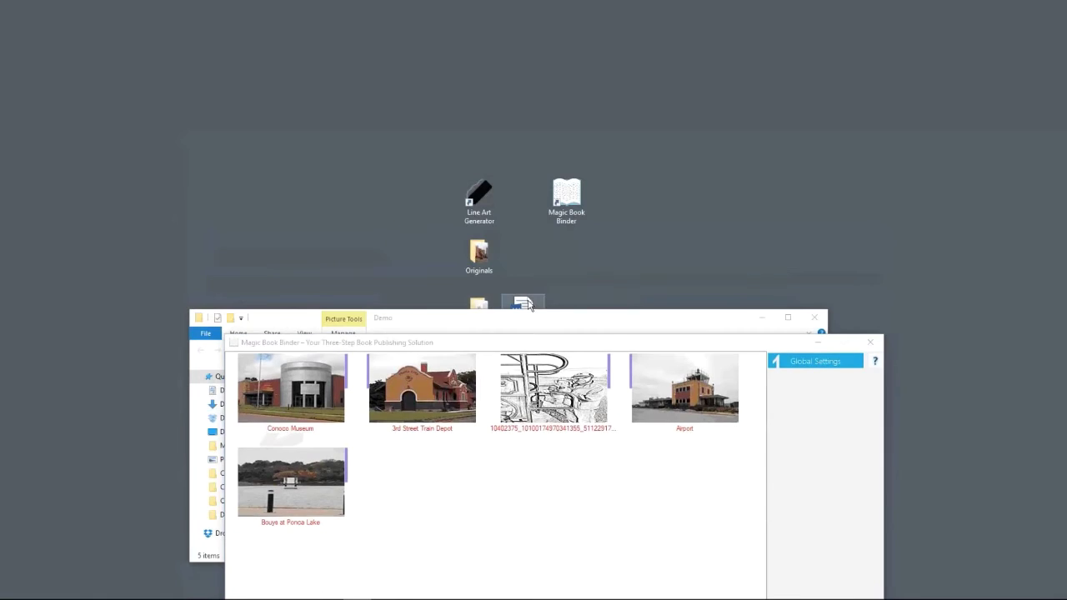
{"action": "left_click_drag", "start_coordinate": [523, 304], "coordinate": [654, 73]}
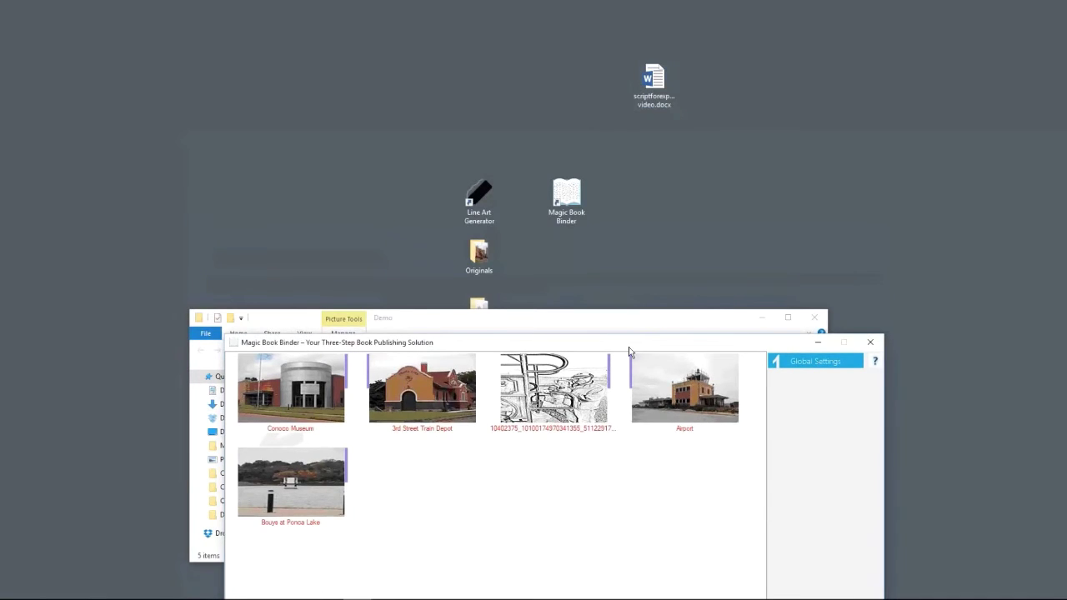
{"action": "left_click_drag", "start_coordinate": [626, 347], "coordinate": [414, 250]}
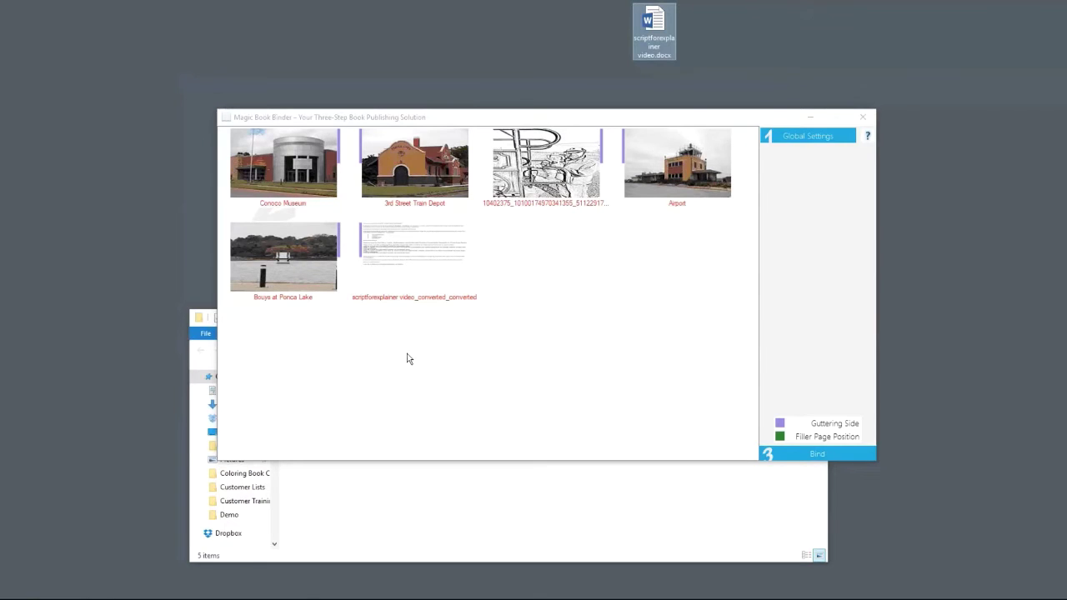
{"action": "left_click", "coordinate": [426, 275]}
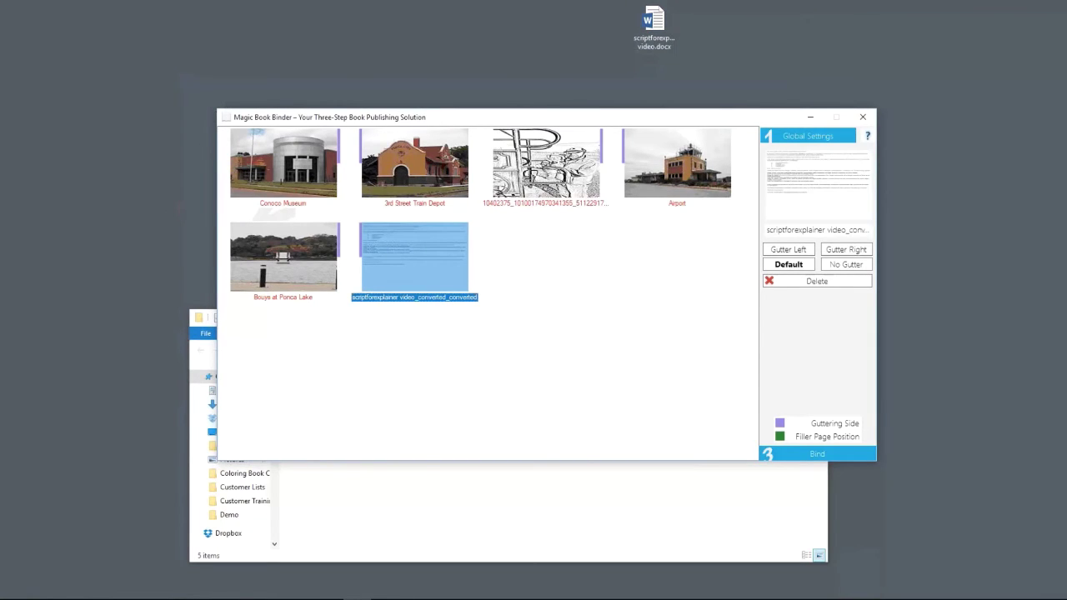
{"action": "left_click_drag", "start_coordinate": [404, 264], "coordinate": [258, 170]}
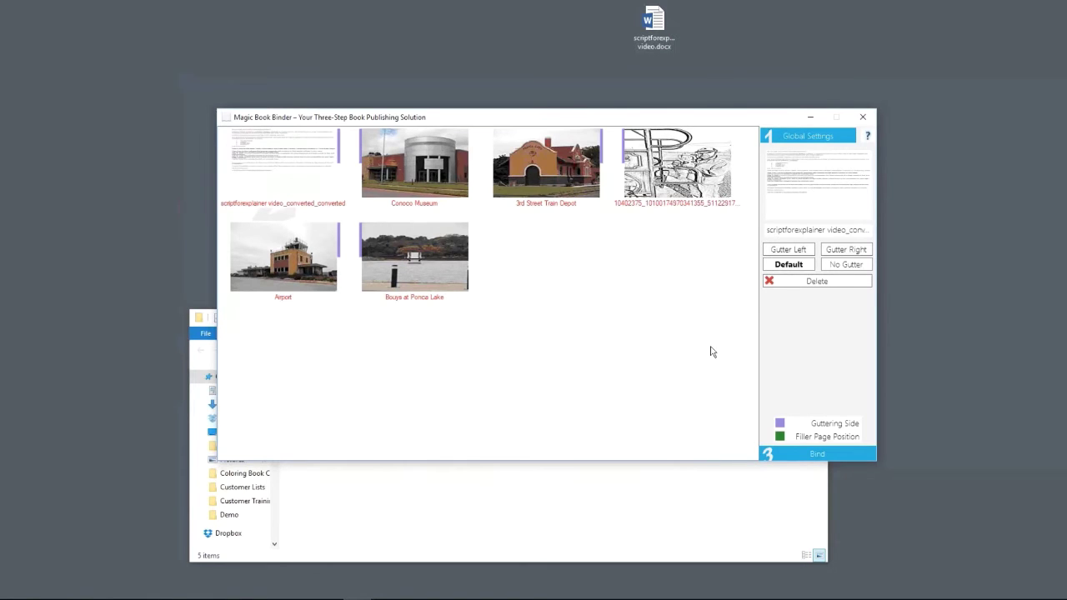
Check the page size in the global settings and apply Resize to Fit to all image pages from Conoco Museum to Bouys at Ponca Lake
{"action": "left_click", "coordinate": [439, 193]}
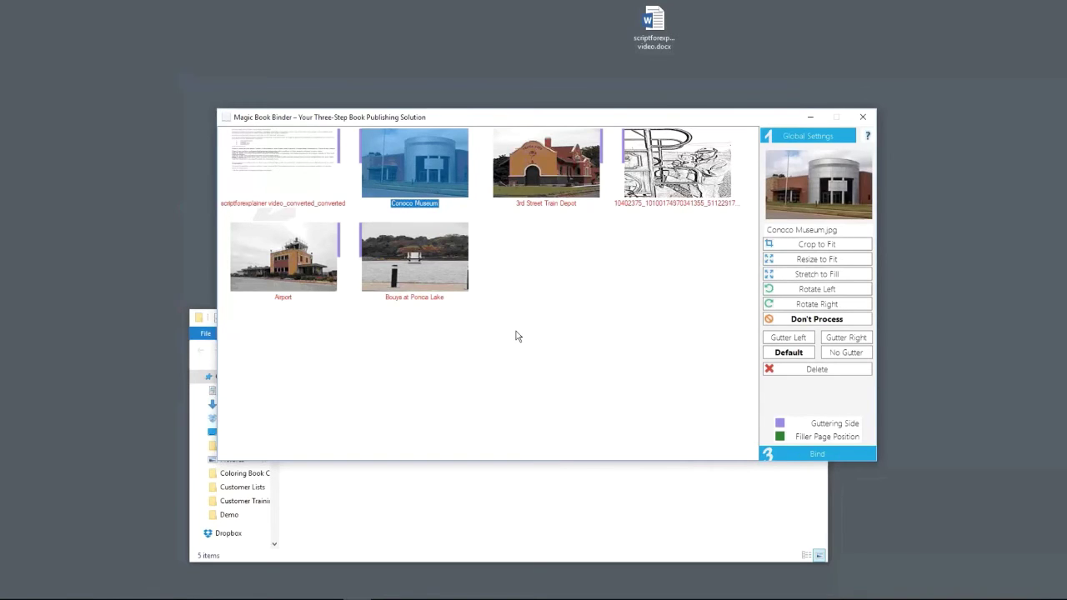
{"action": "left_click", "coordinate": [844, 137]}
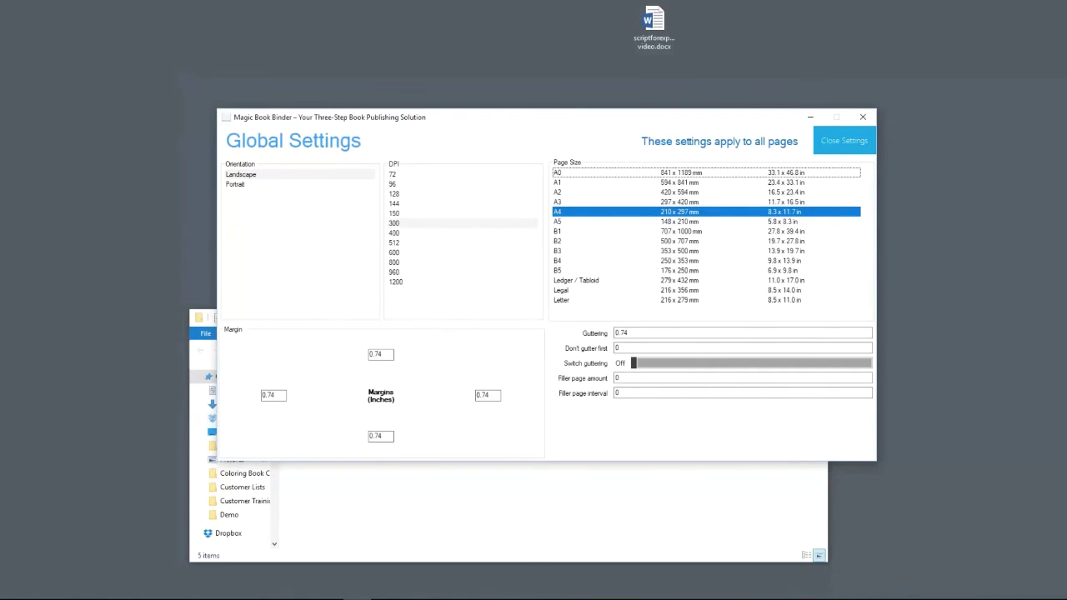
{"action": "left_click", "coordinate": [819, 142]}
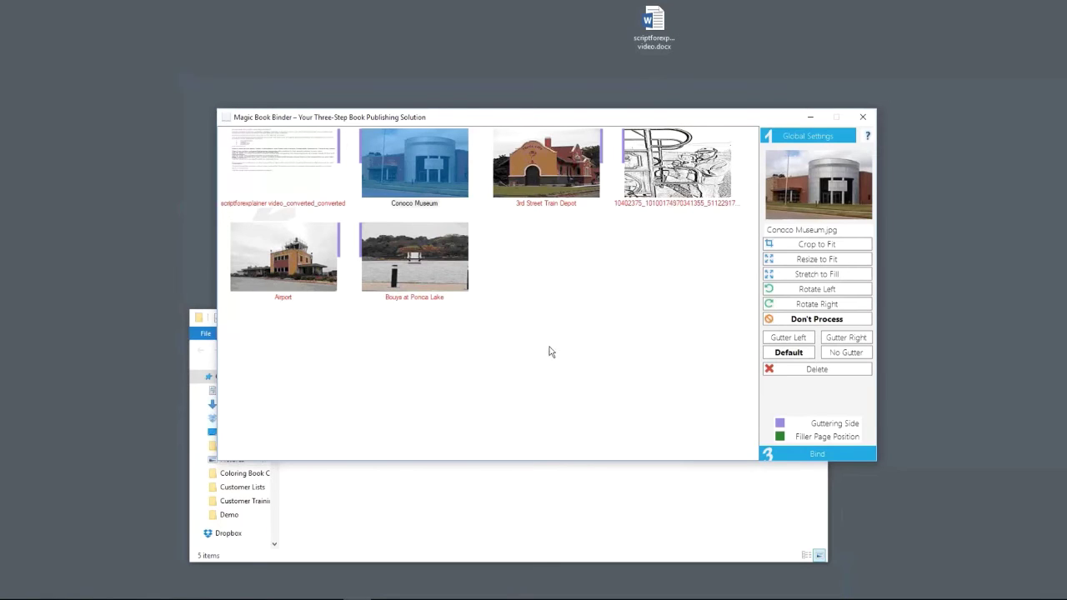
{"action": "left_click", "coordinate": [468, 298], "text": "shift"}
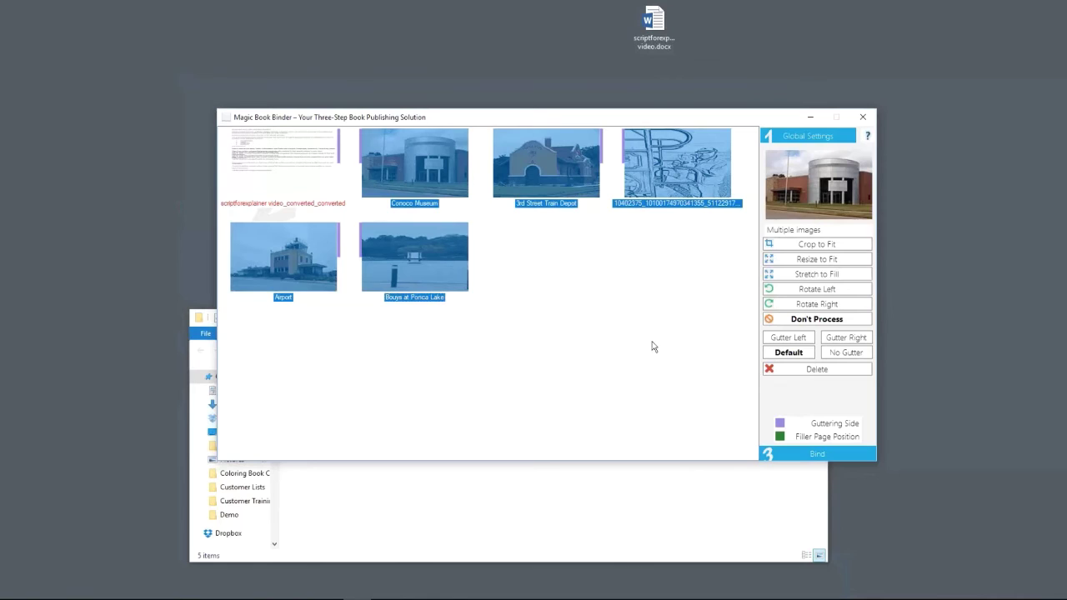
{"action": "left_click", "coordinate": [809, 260]}
{"action": "key", "text": "Up"}
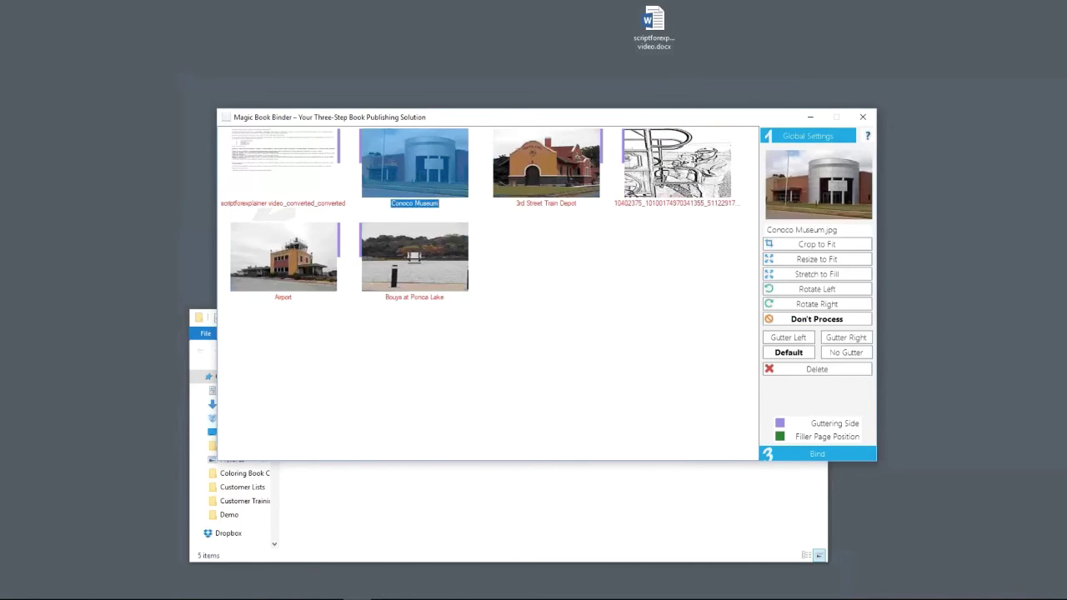
{"action": "left_click", "coordinate": [420, 257], "text": "shift"}
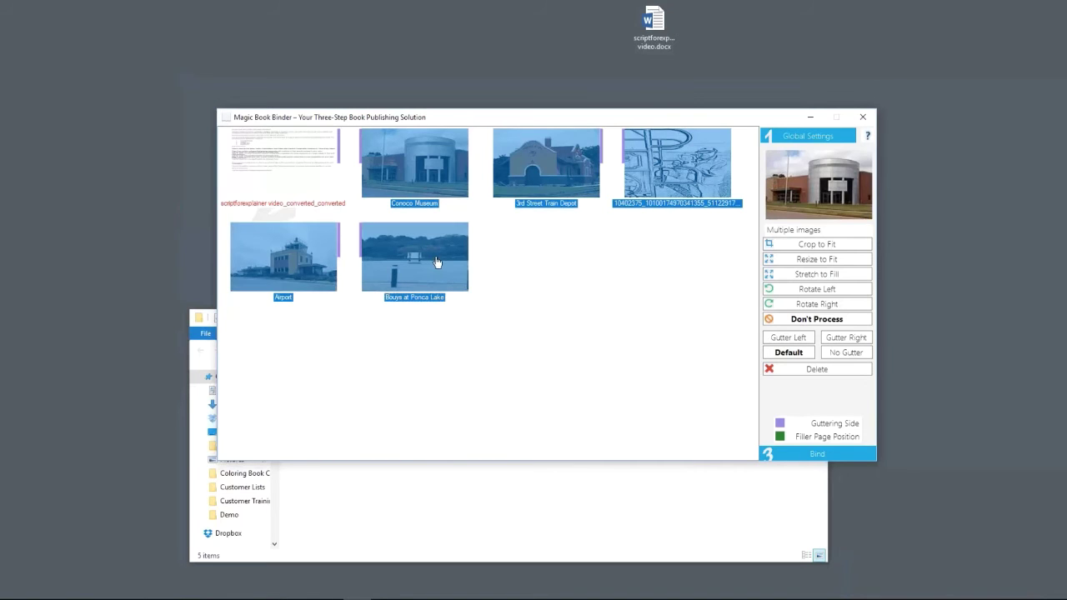
{"action": "left_click", "coordinate": [834, 263]}
{"action": "key", "text": "Up"}
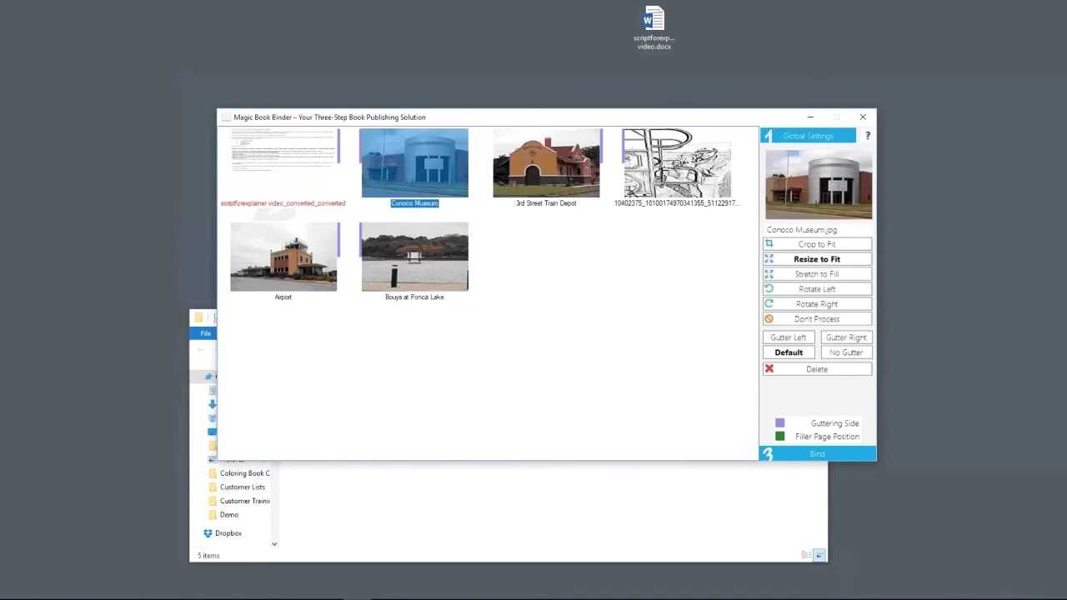
Check the processing option assigned to the individual image pages, ending on Bouys at Ponca Lake
{"action": "left_click", "coordinate": [560, 198]}
{"action": "key", "text": "Right"}
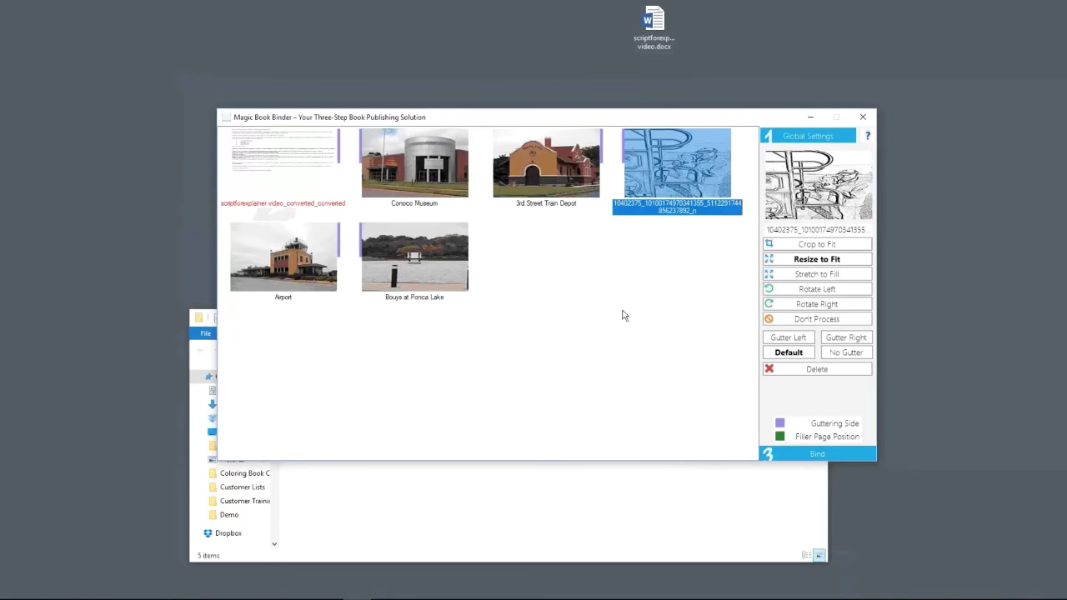
{"action": "key", "text": "Left"}
{"action": "key", "text": "Left"}
{"action": "key", "text": "Down"}
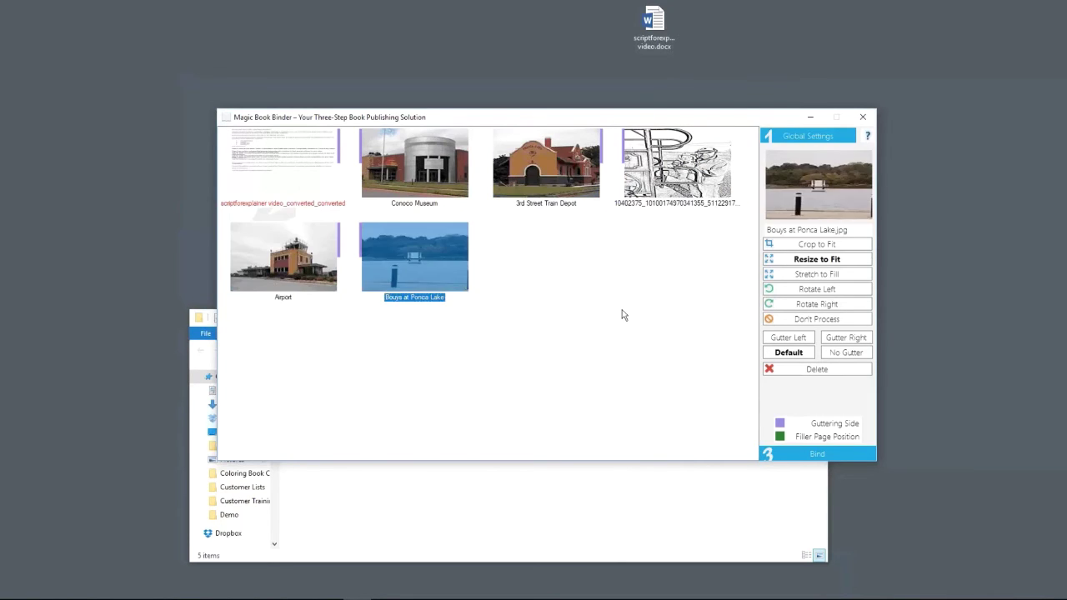
Set the Conoco Museum page's gutter to the right side, return it to the default and deselect the page
{"action": "key", "text": "Up"}
{"action": "key", "text": "Left"}
{"action": "left_click", "coordinate": [622, 315]}
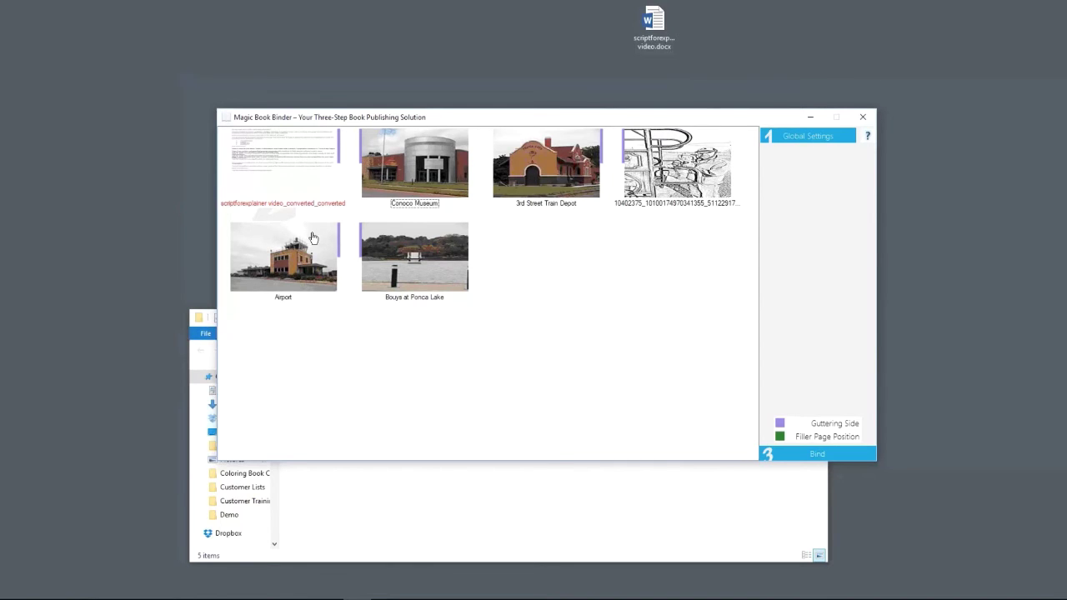
{"action": "left_click", "coordinate": [420, 180]}
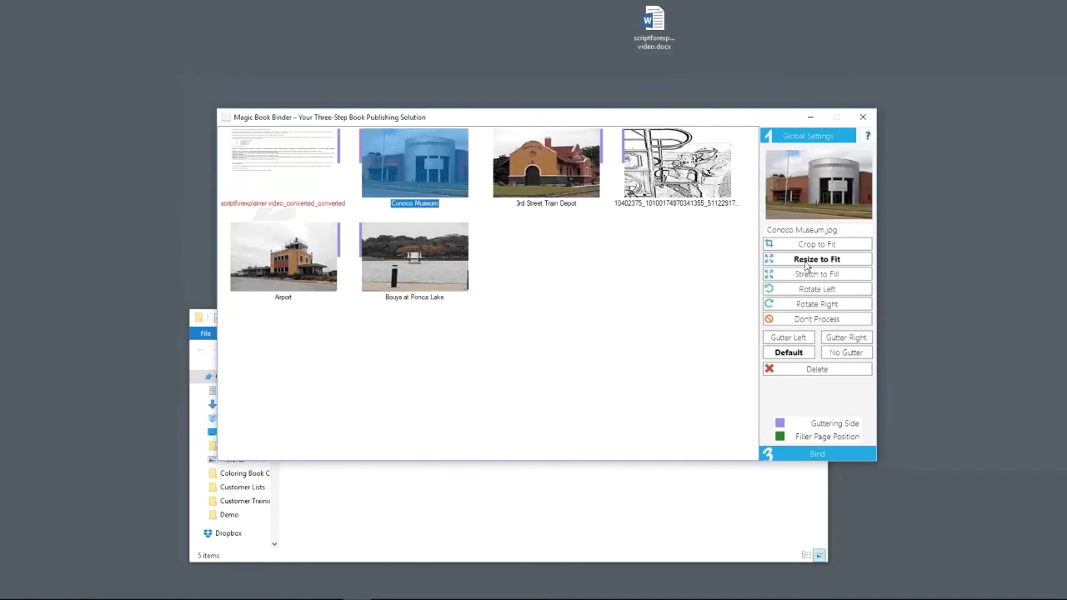
{"action": "left_click", "coordinate": [855, 338]}
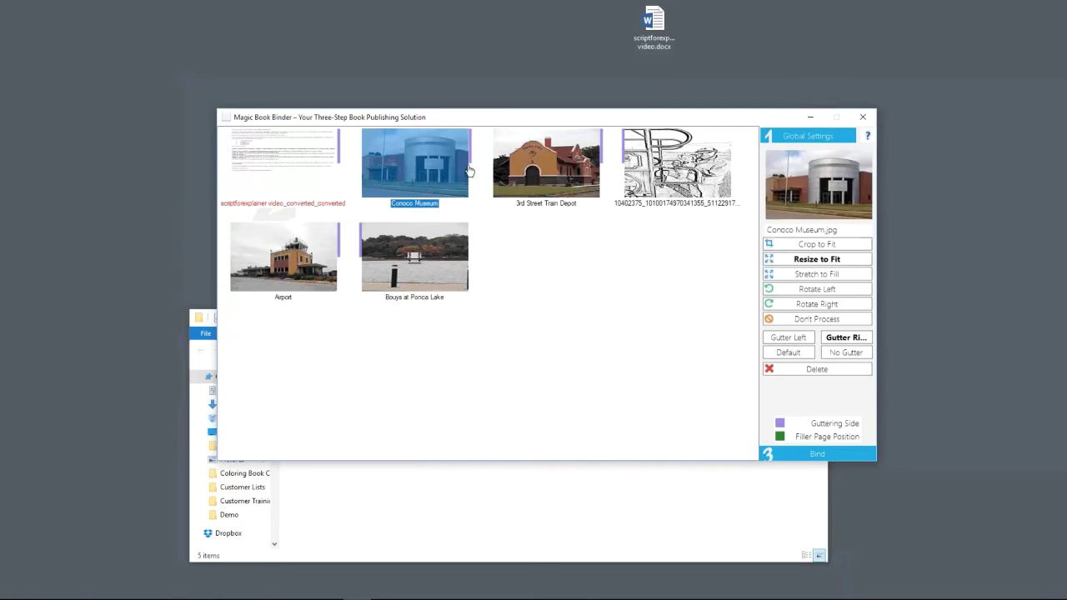
{"action": "left_click", "coordinate": [805, 357]}
{"action": "left_click", "coordinate": [559, 300]}
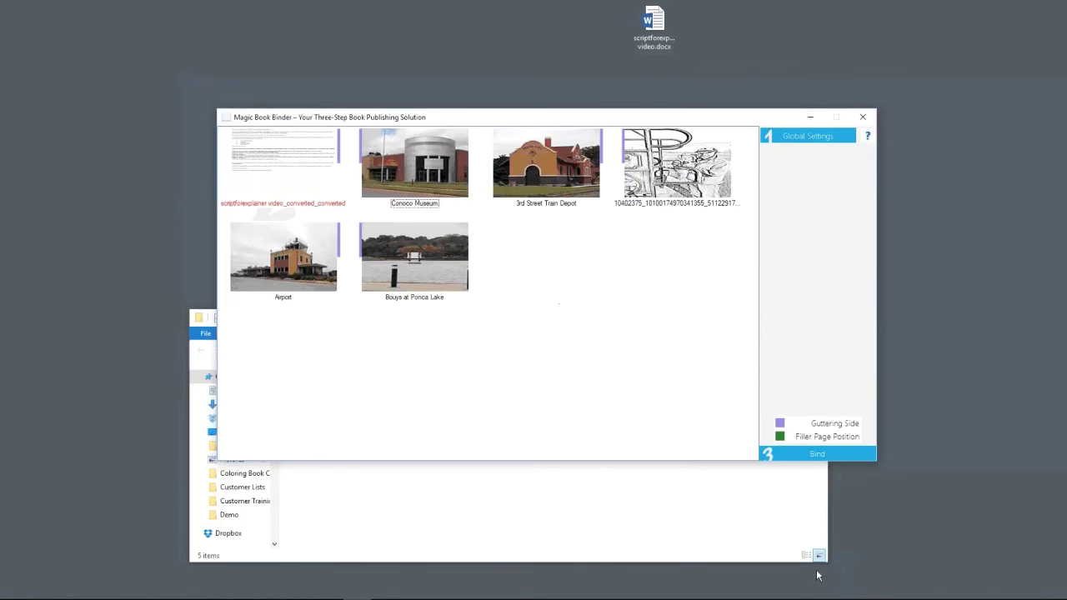
Bind the book as a PDF named Test in the Demo folder, look through its pages and dismiss the completion message
{"action": "left_click", "coordinate": [823, 454]}
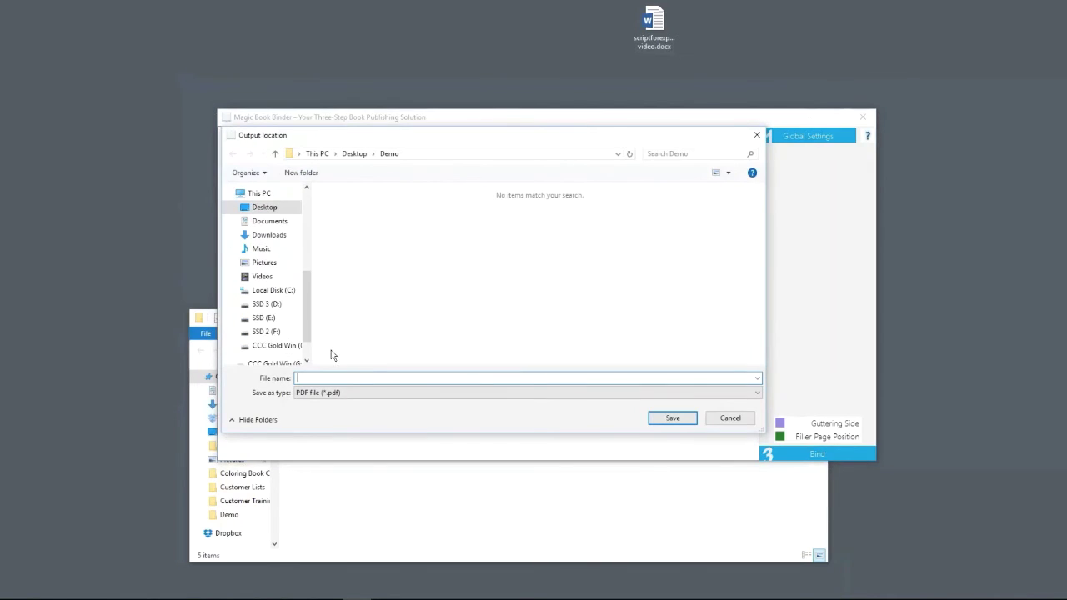
{"action": "type", "text": "Test"}
{"action": "key", "text": "Return"}
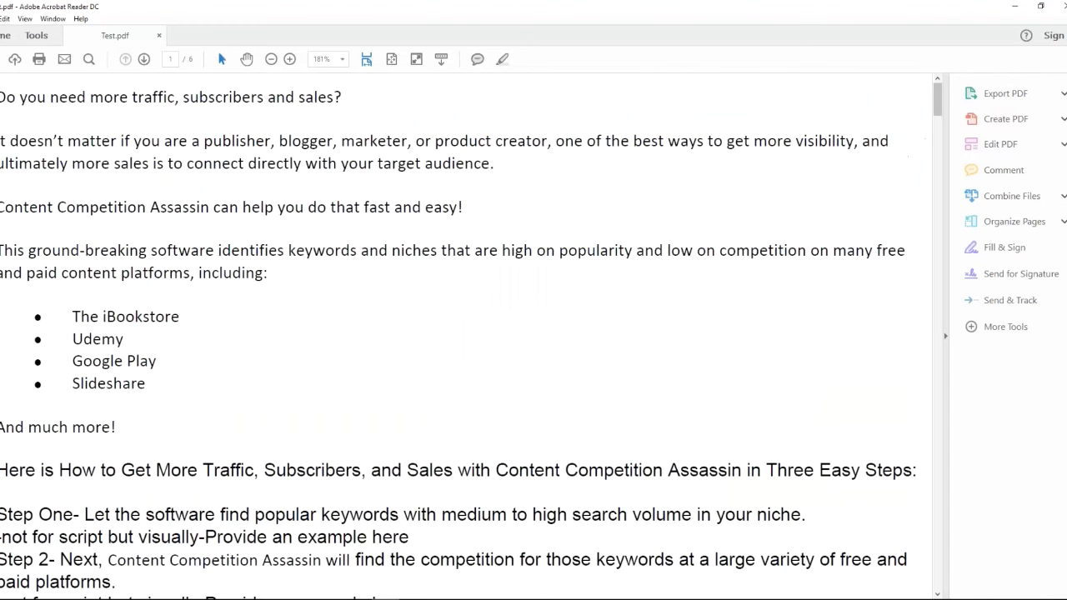
{"action": "left_click_drag", "start_coordinate": [937, 107], "coordinate": [819, 388]}
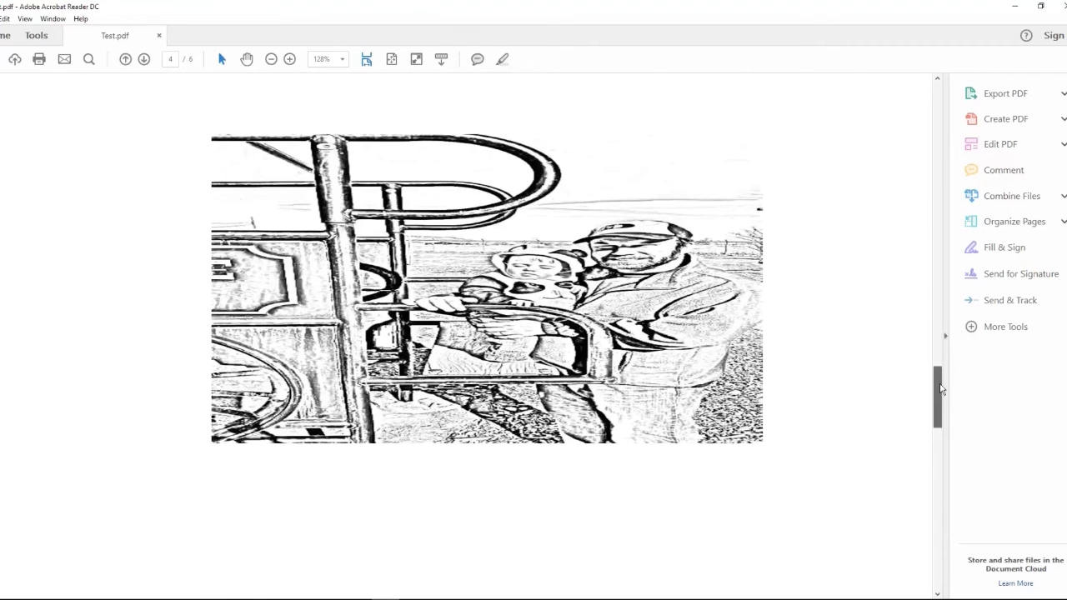
{"action": "mouse_move", "coordinate": [935, 382]}
{"action": "left_mouse_down"}
{"action": "mouse_move", "coordinate": [934, 560]}
{"action": "mouse_move", "coordinate": [936, 367]}
{"action": "left_mouse_up"}
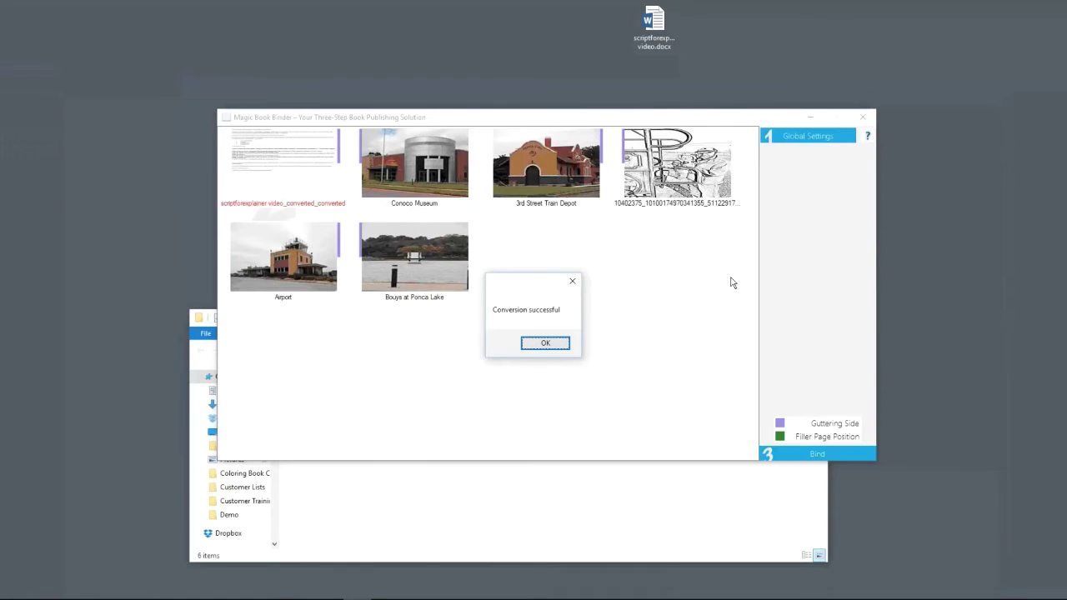
{"action": "key", "text": "Return"}
Rotate the black-and-white sketch page left and apply Stretch to Fill to the Conoco Museum, 3rd Street Train Depot and Airport pages
{"action": "left_click", "coordinate": [676, 167]}
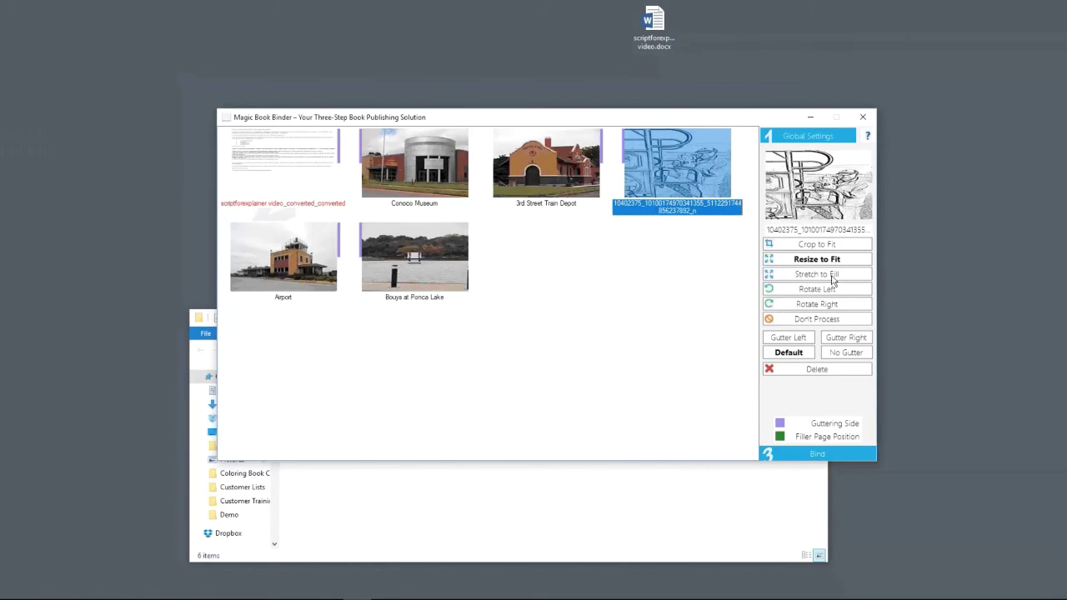
{"action": "left_click", "coordinate": [829, 289]}
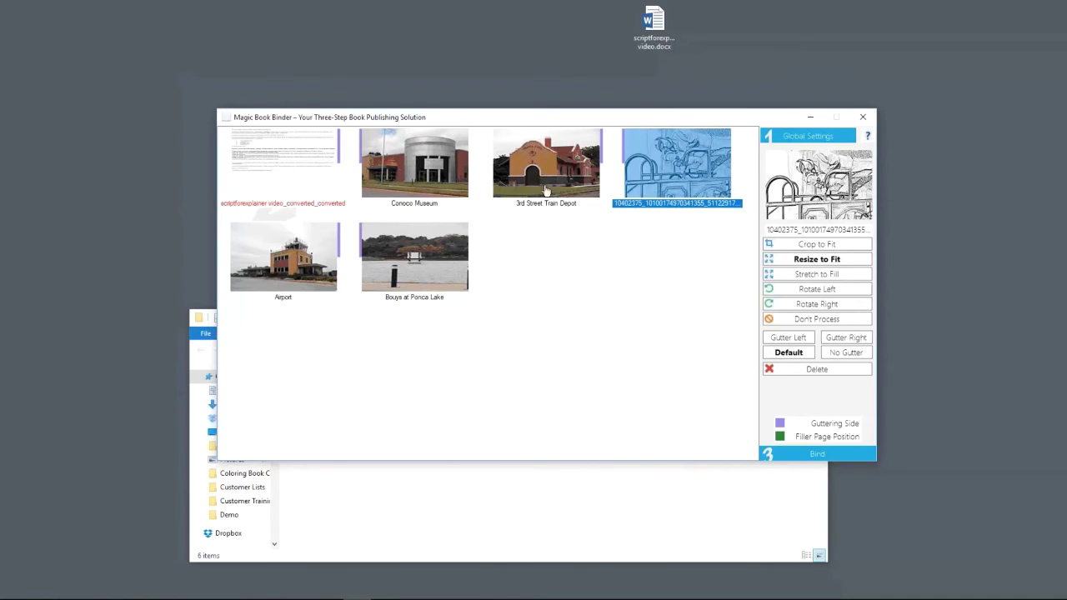
{"action": "key", "text": "Left"}
{"action": "key", "text": "Left"}
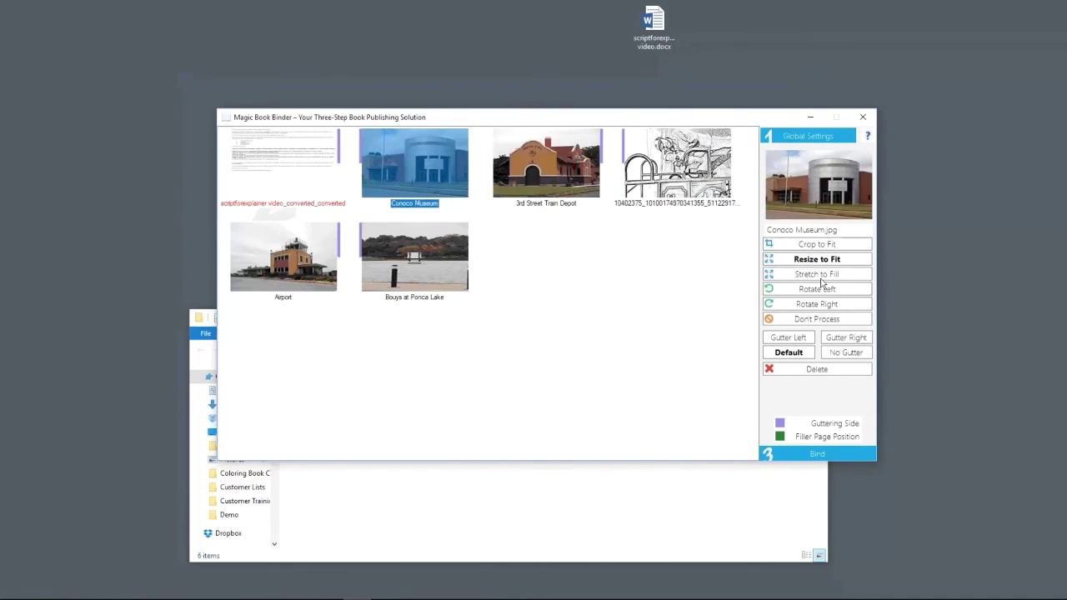
{"action": "left_click", "coordinate": [822, 274]}
{"action": "left_click", "coordinate": [546, 167]}
{"action": "left_click", "coordinate": [838, 275]}
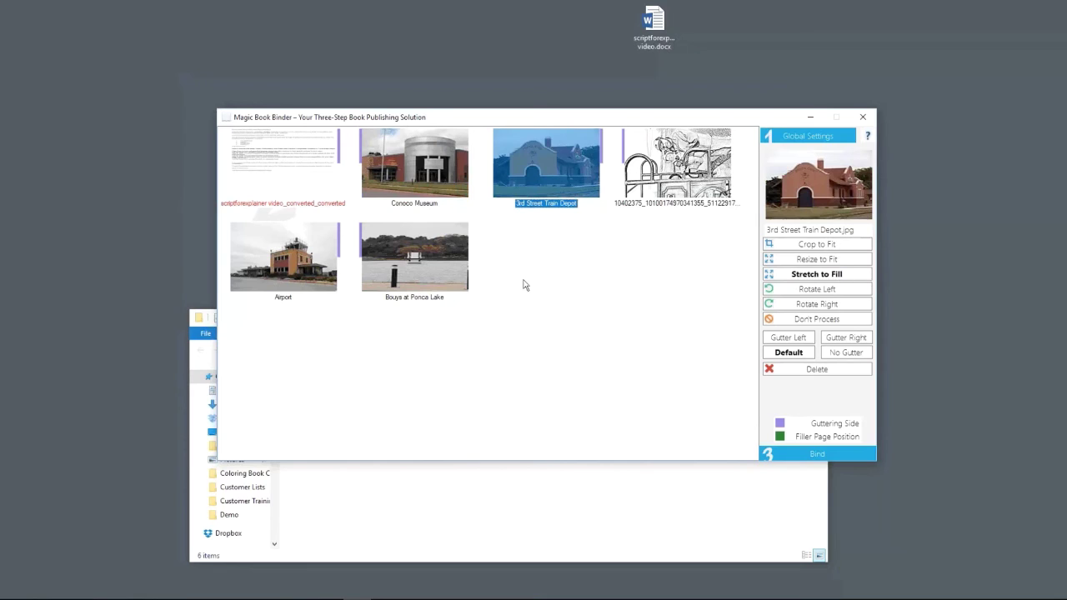
{"action": "left_click", "coordinate": [417, 258]}
{"action": "left_click", "coordinate": [315, 276]}
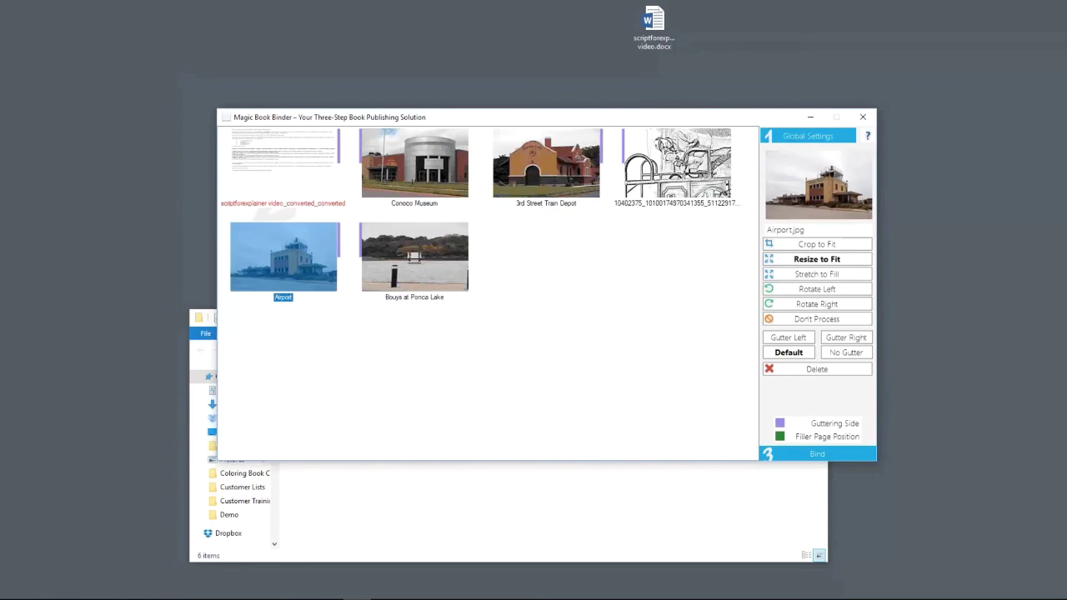
{"action": "left_click", "coordinate": [825, 274]}
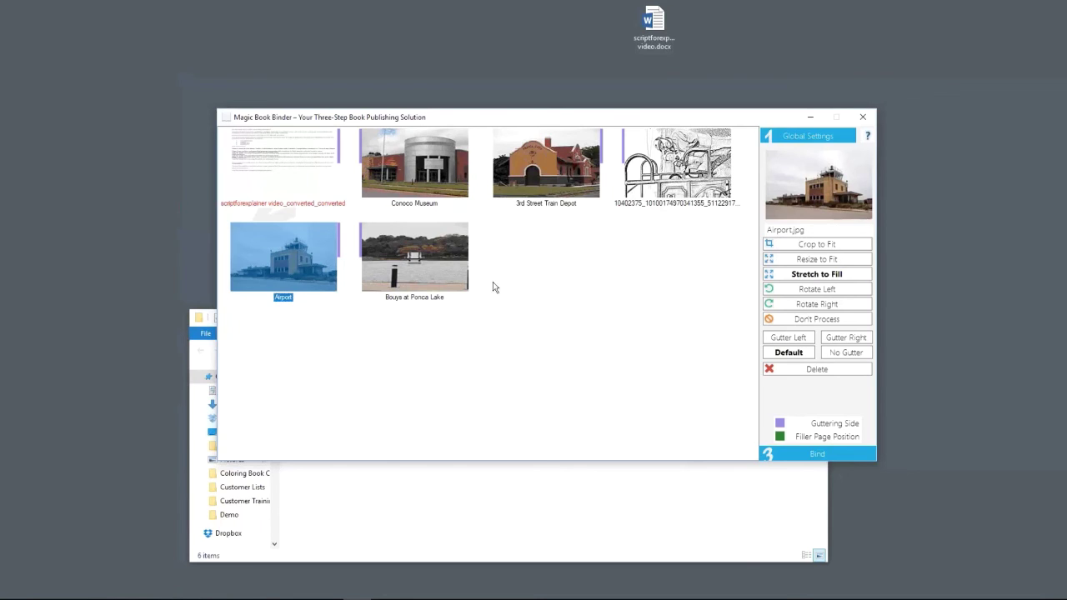
{"action": "left_click", "coordinate": [425, 263]}
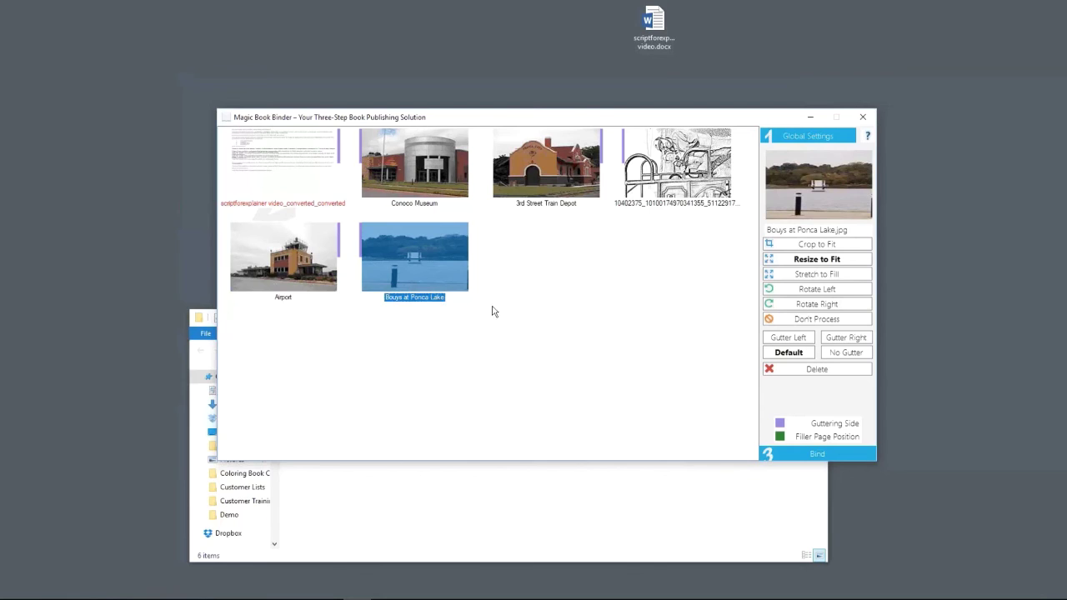
Bind the book again, saving over the existing Test.pdf in the Demo folder
{"action": "left_click", "coordinate": [820, 455]}
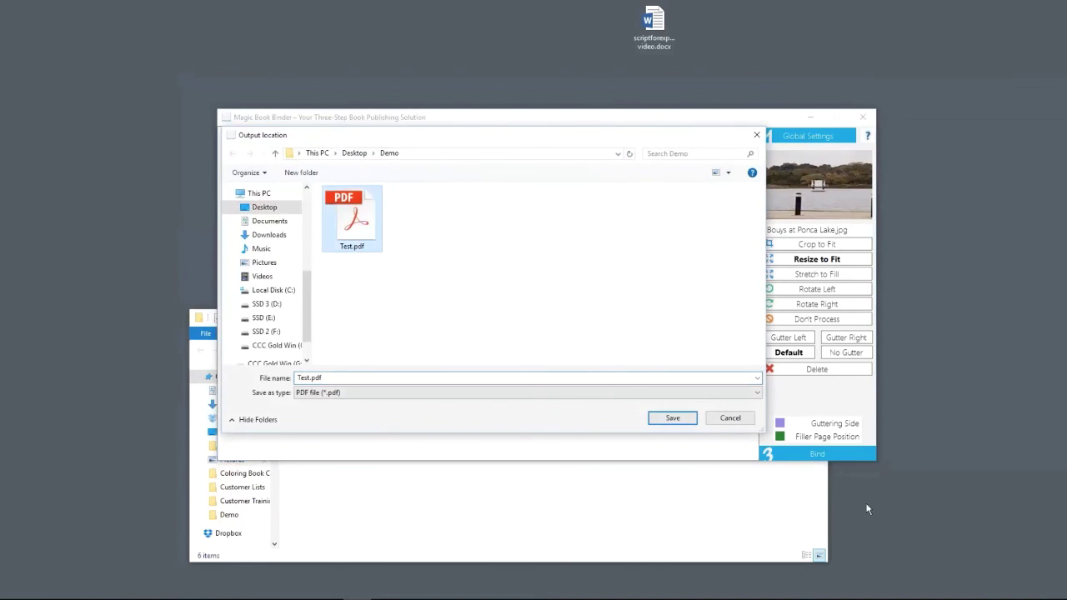
{"action": "left_click", "coordinate": [669, 416]}
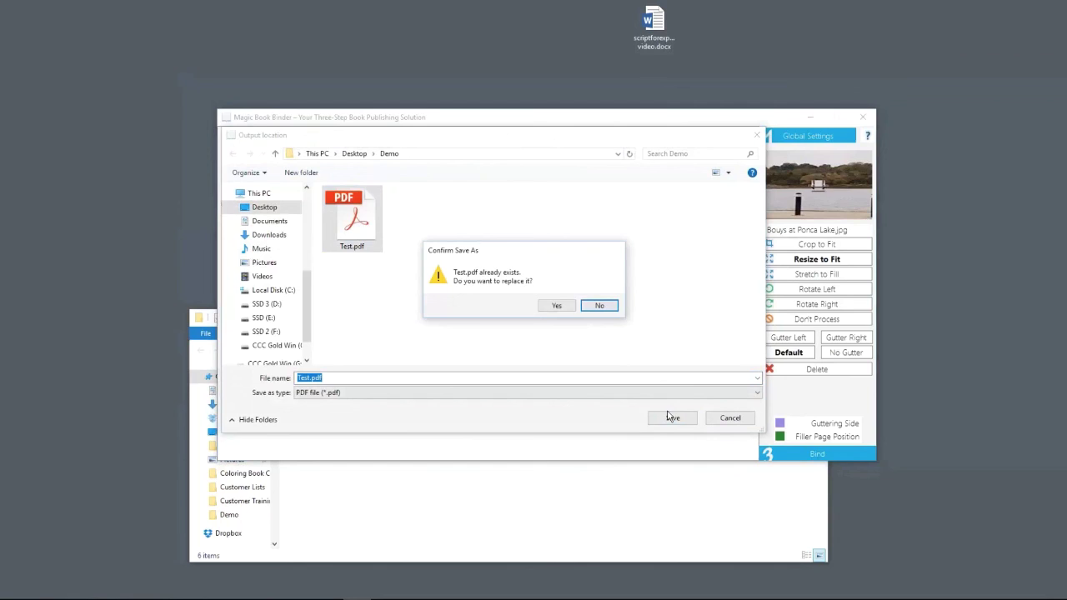
{"action": "left_click", "coordinate": [551, 311]}
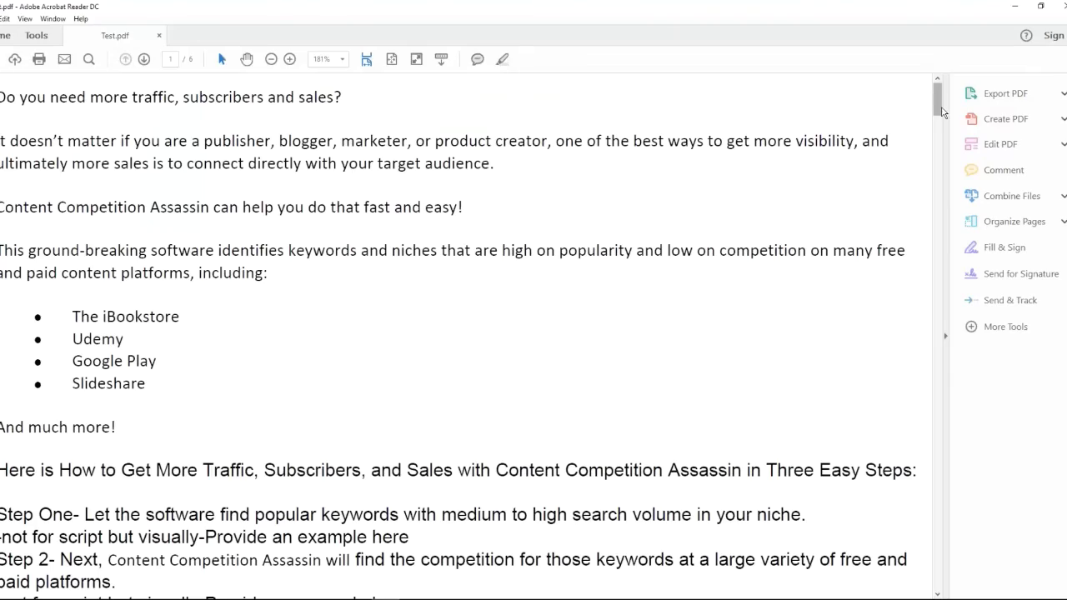
Examine the stretched, rotated and resized image pages in the new Test.pdf and dismiss the completion message
{"action": "left_click_drag", "start_coordinate": [941, 108], "coordinate": [920, 249]}
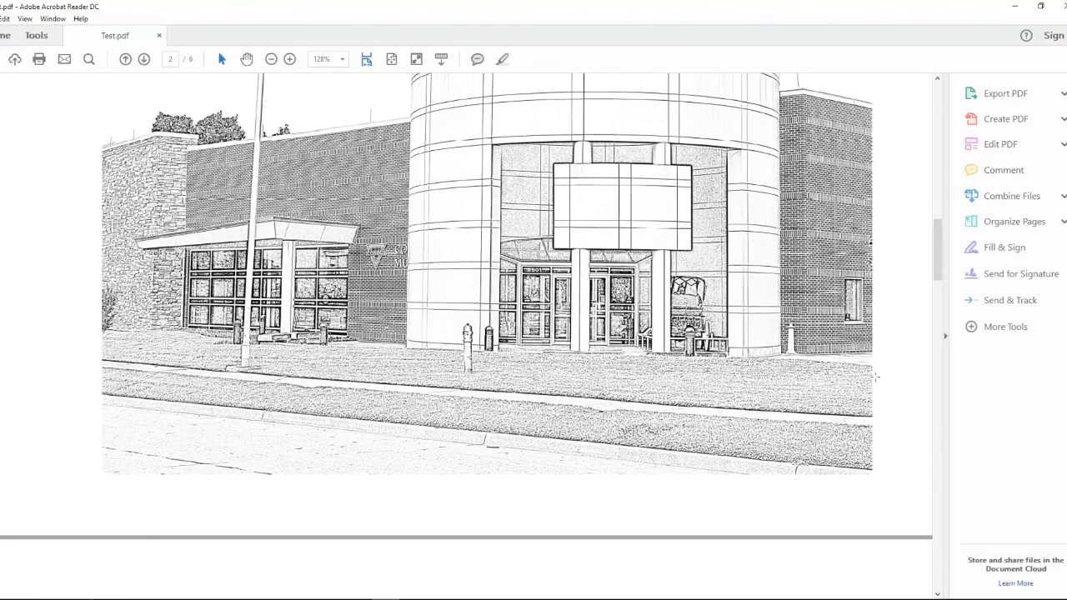
{"action": "scroll", "coordinate": [875, 377], "scroll_direction": "up", "scroll_amount": 6}
{"action": "scroll", "coordinate": [201, 315], "scroll_direction": "down", "scroll_amount": 15}
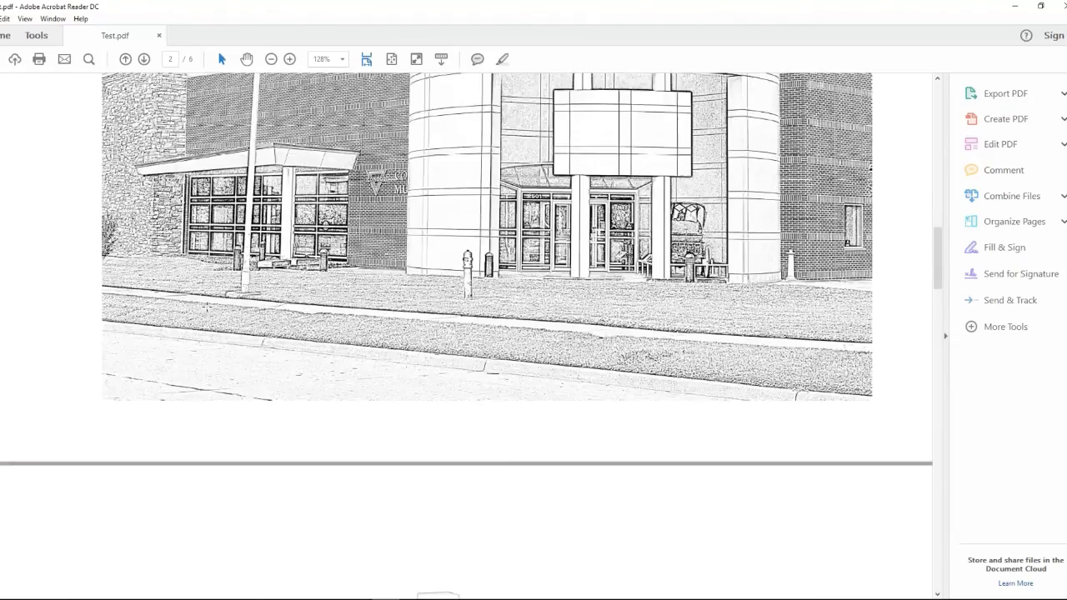
{"action": "scroll", "coordinate": [466, 333], "scroll_direction": "down", "scroll_amount": 20}
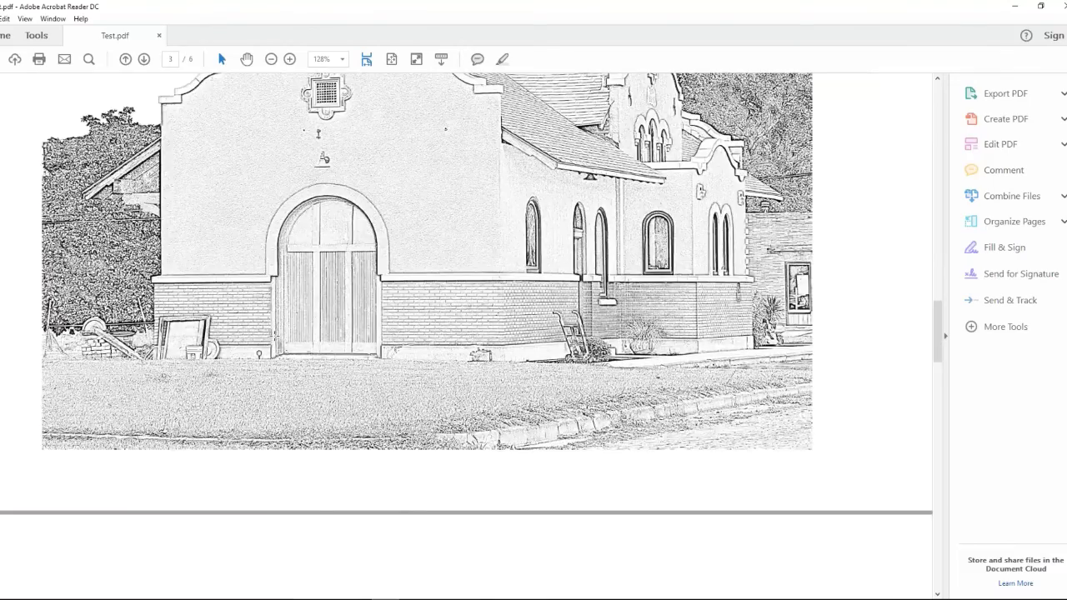
{"action": "scroll", "coordinate": [467, 333], "scroll_direction": "up", "scroll_amount": 4}
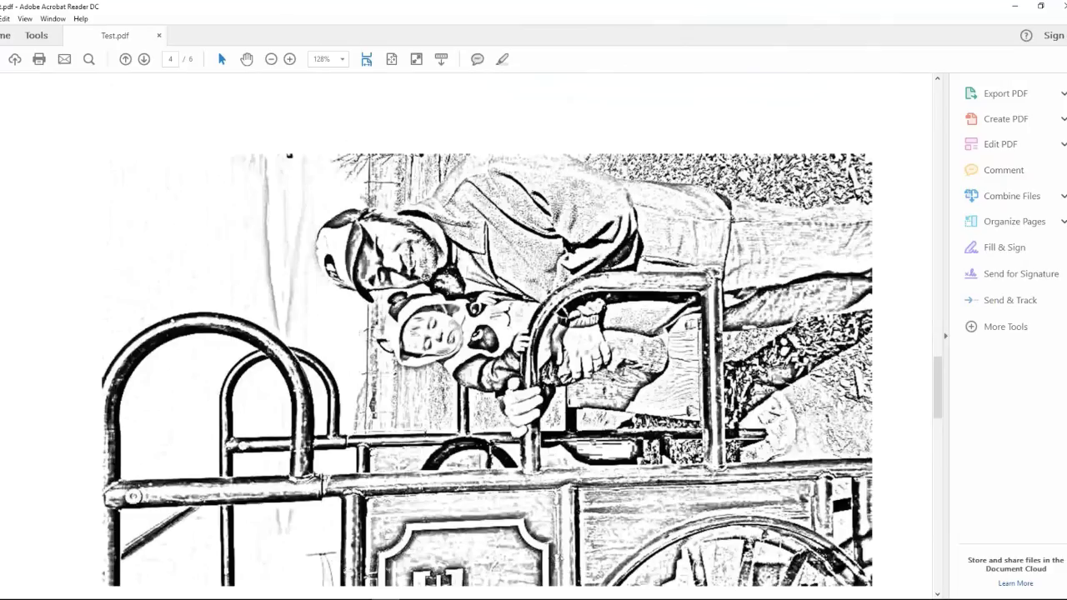
{"action": "scroll", "coordinate": [466, 333], "scroll_direction": "down", "scroll_amount": 3}
{"action": "scroll", "coordinate": [466, 334], "scroll_direction": "up", "scroll_amount": 1}
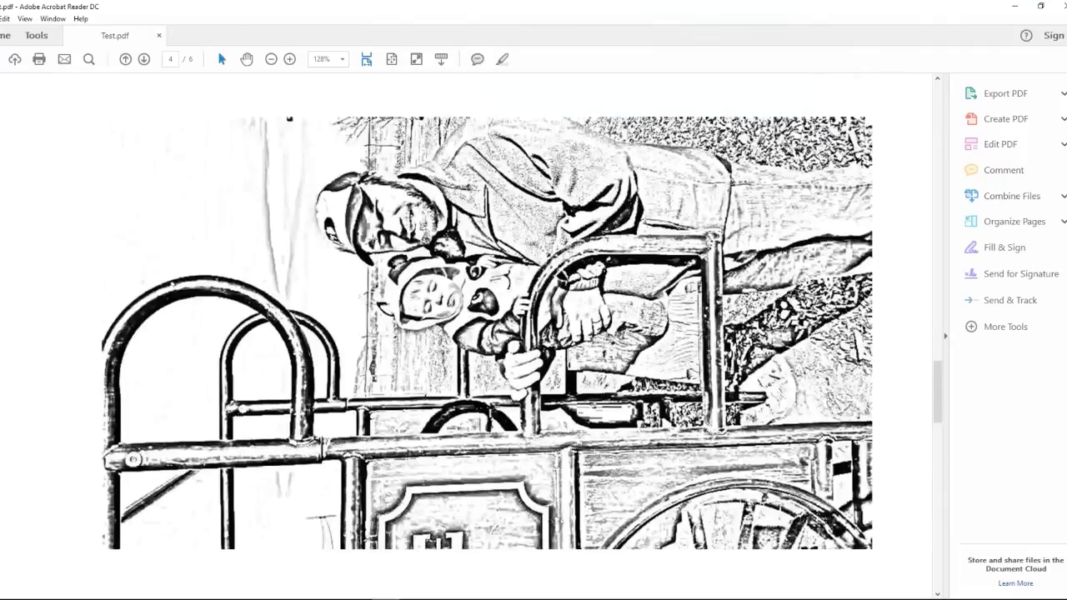
{"action": "scroll", "coordinate": [466, 333], "scroll_direction": "up", "scroll_amount": 4}
{"action": "scroll", "coordinate": [467, 333], "scroll_direction": "down", "scroll_amount": 3}
{"action": "scroll", "coordinate": [467, 333], "scroll_direction": "up", "scroll_amount": 2}
{"action": "scroll", "coordinate": [488, 333], "scroll_direction": "down", "scroll_amount": 2}
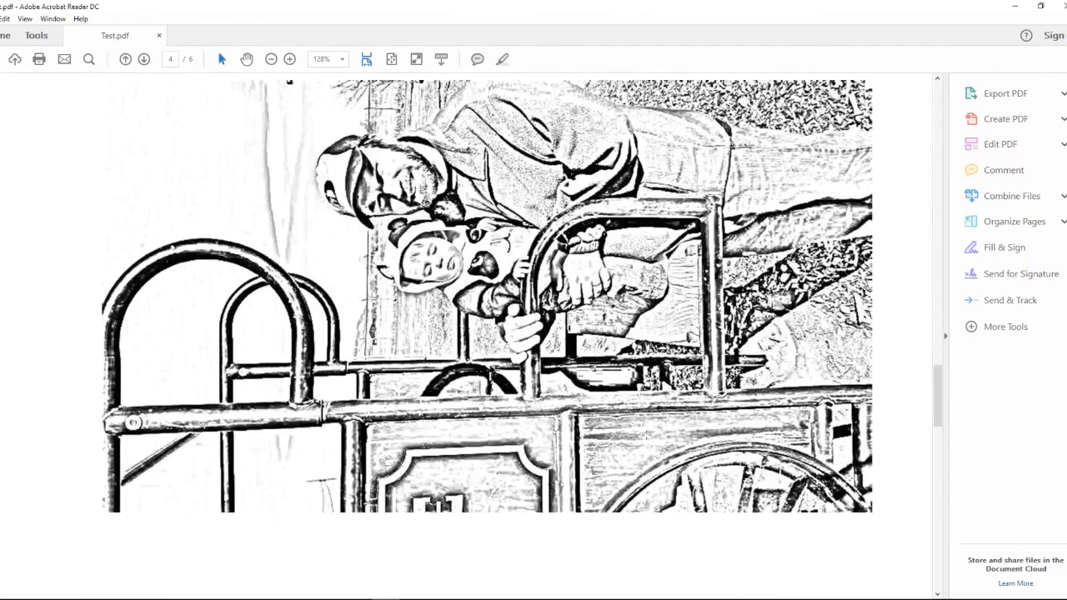
{"action": "scroll", "coordinate": [487, 333], "scroll_direction": "up", "scroll_amount": 2}
{"action": "scroll", "coordinate": [571, 358], "scroll_direction": "down", "scroll_amount": 10}
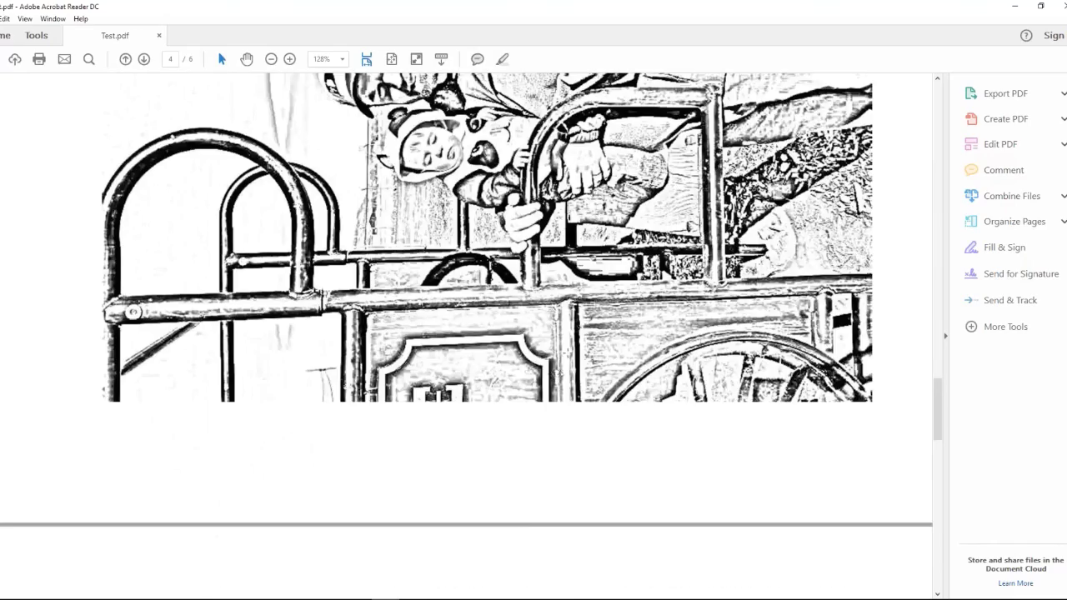
{"action": "scroll", "coordinate": [572, 358], "scroll_direction": "up", "scroll_amount": 10}
{"action": "scroll", "coordinate": [238, 288], "scroll_direction": "down", "scroll_amount": 20}
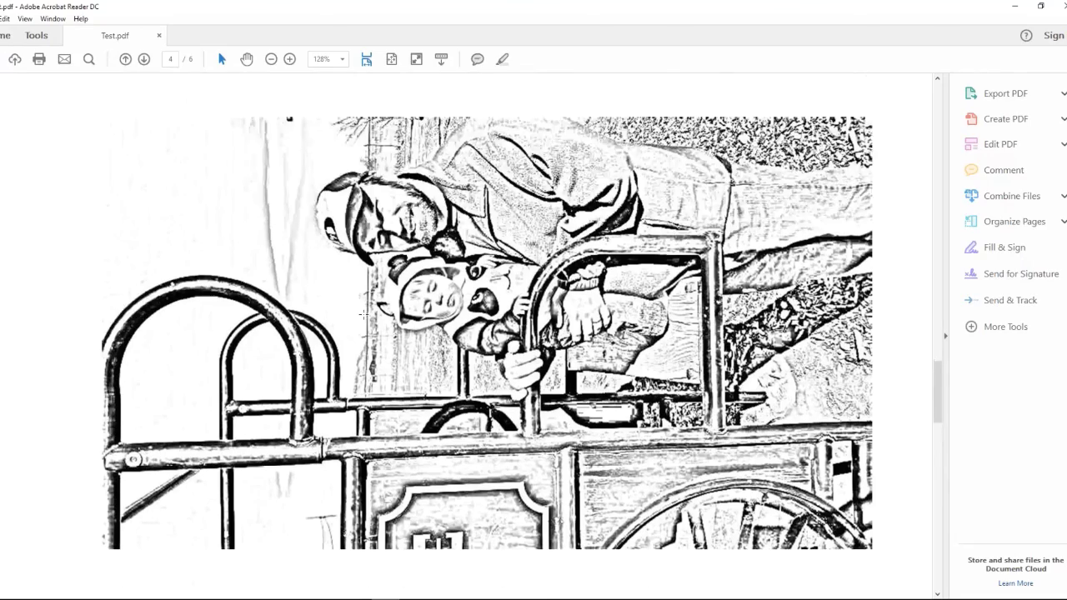
{"action": "scroll", "coordinate": [580, 334], "scroll_direction": "down", "scroll_amount": 15}
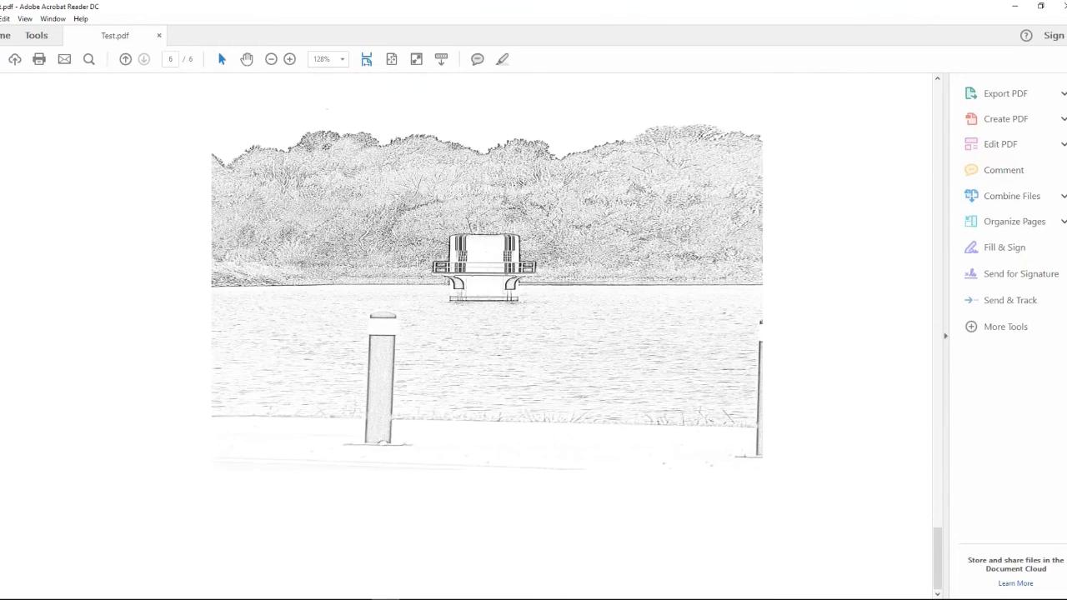
{"action": "scroll", "coordinate": [467, 333], "scroll_direction": "up", "scroll_amount": 15}
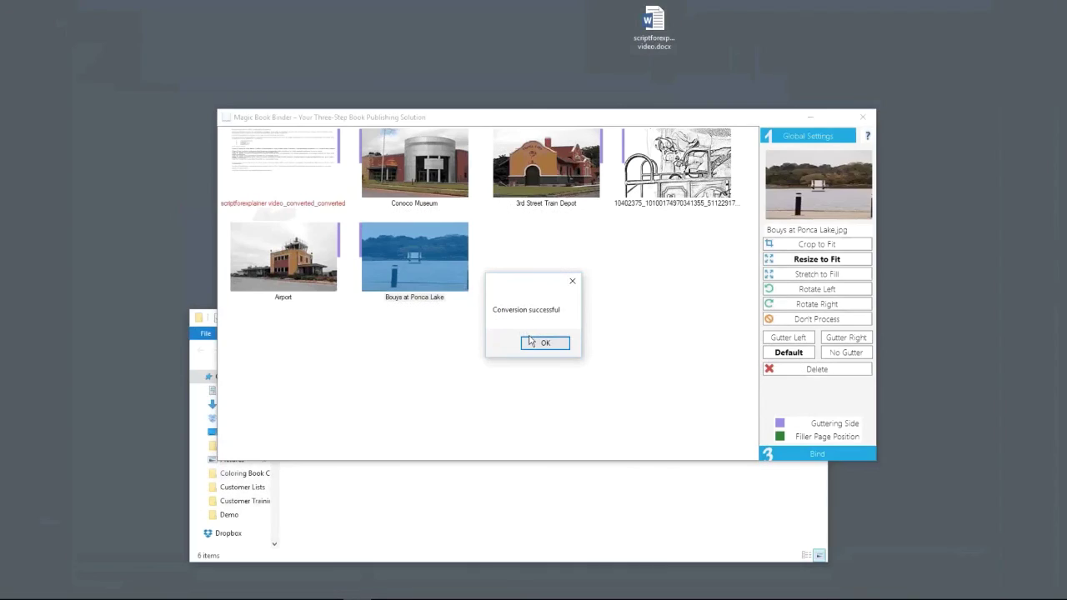
{"action": "left_click", "coordinate": [545, 343]}
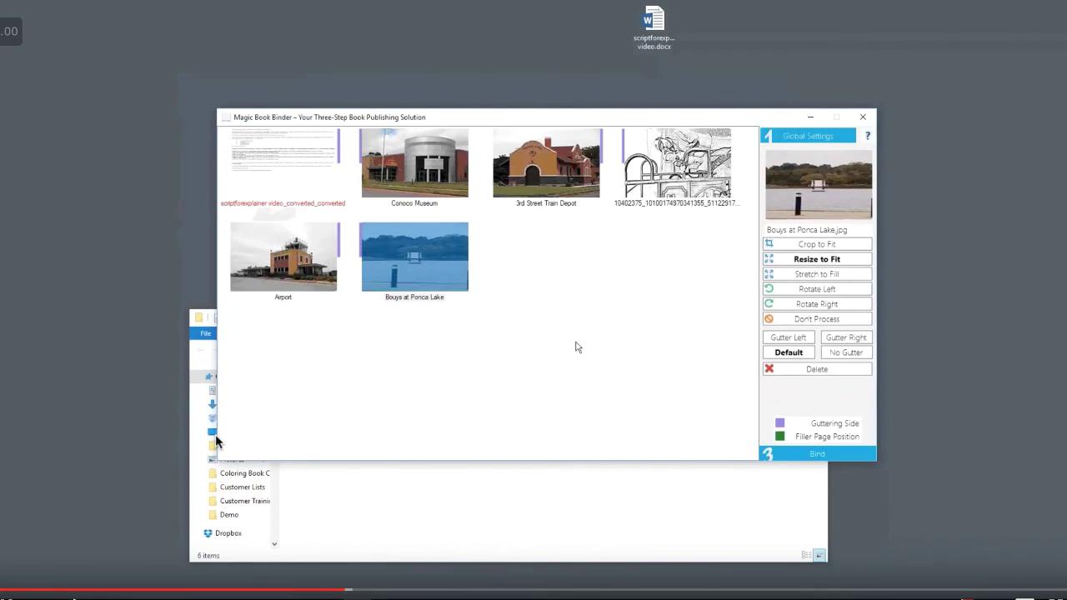
Delete the Bouys at Ponca Lake page and the black-and-white sketch page from the book
{"action": "key", "text": "Home"}
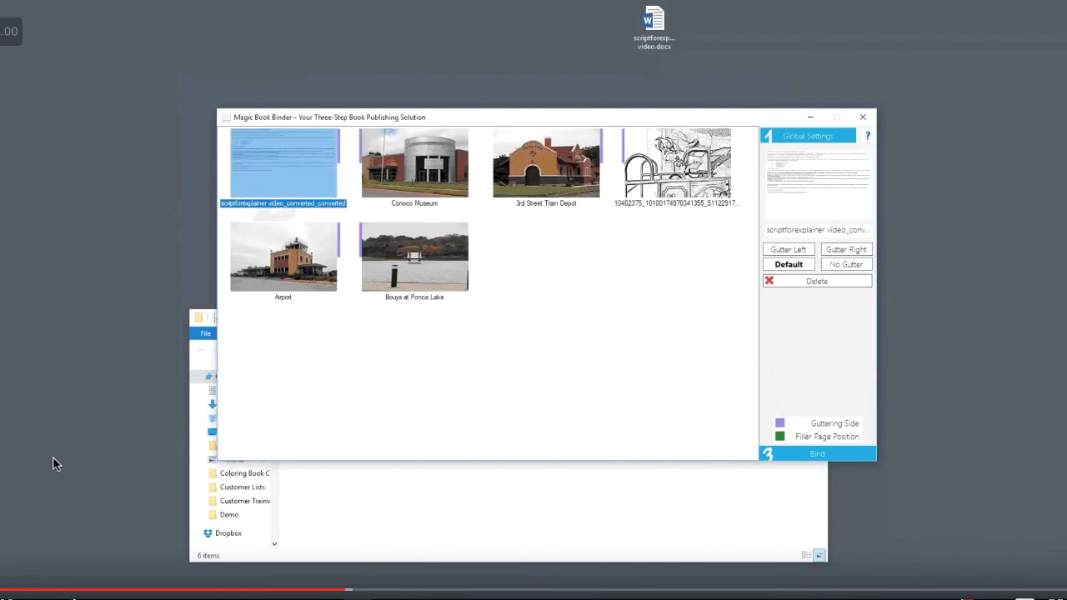
{"action": "left_click", "coordinate": [522, 375]}
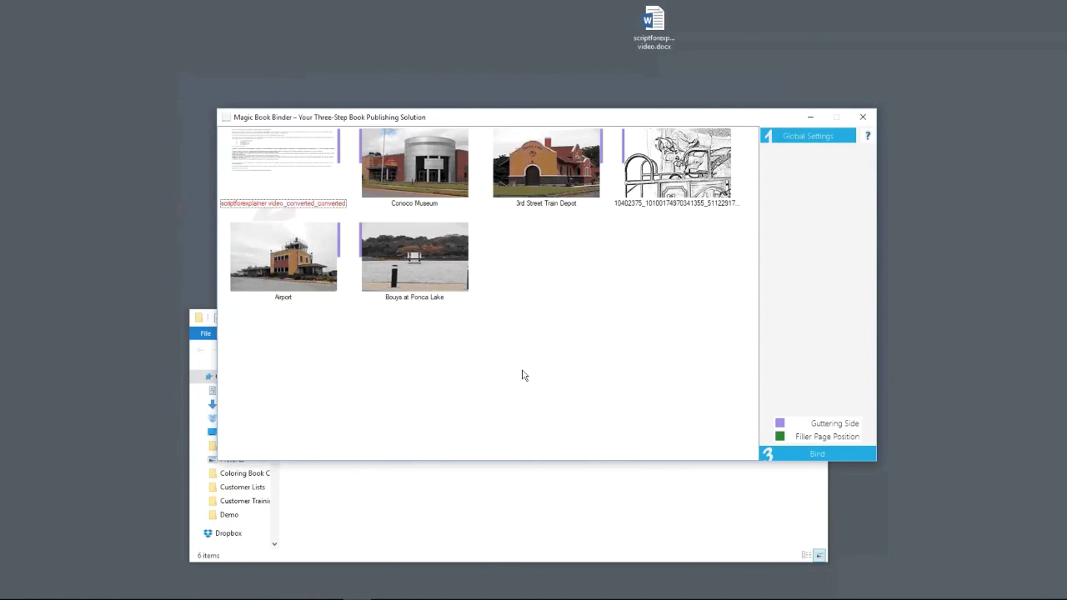
{"action": "left_click", "coordinate": [414, 256]}
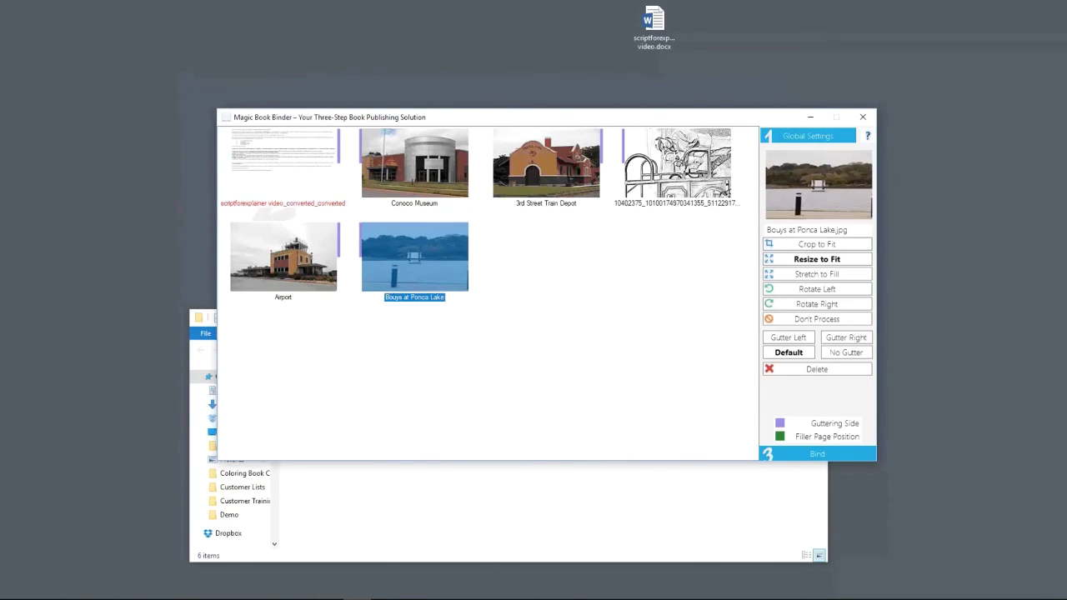
{"action": "left_click", "coordinate": [833, 372]}
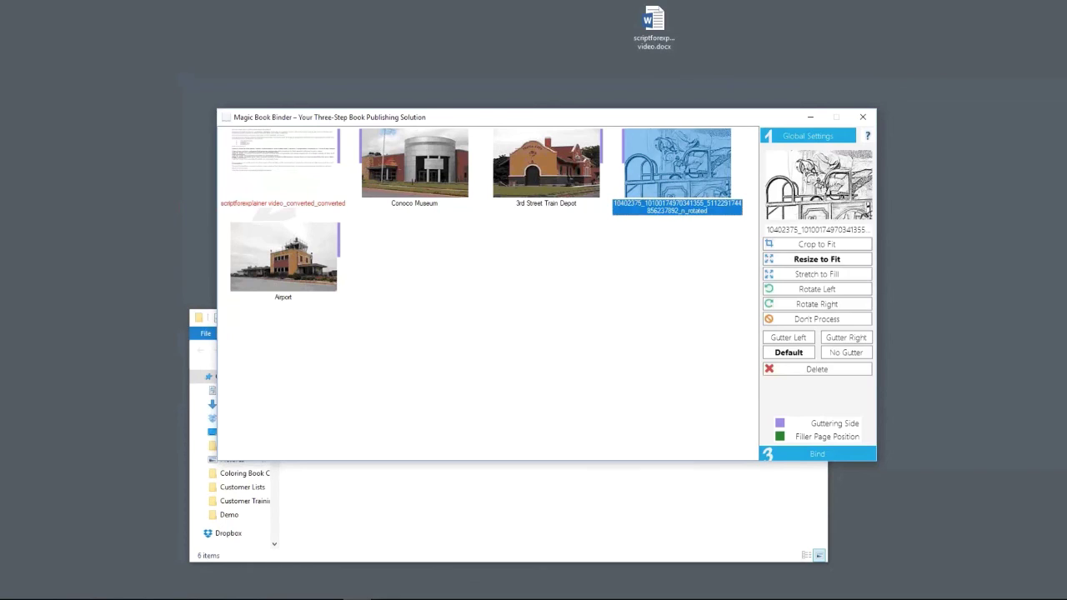
{"action": "left_click", "coordinate": [800, 368]}
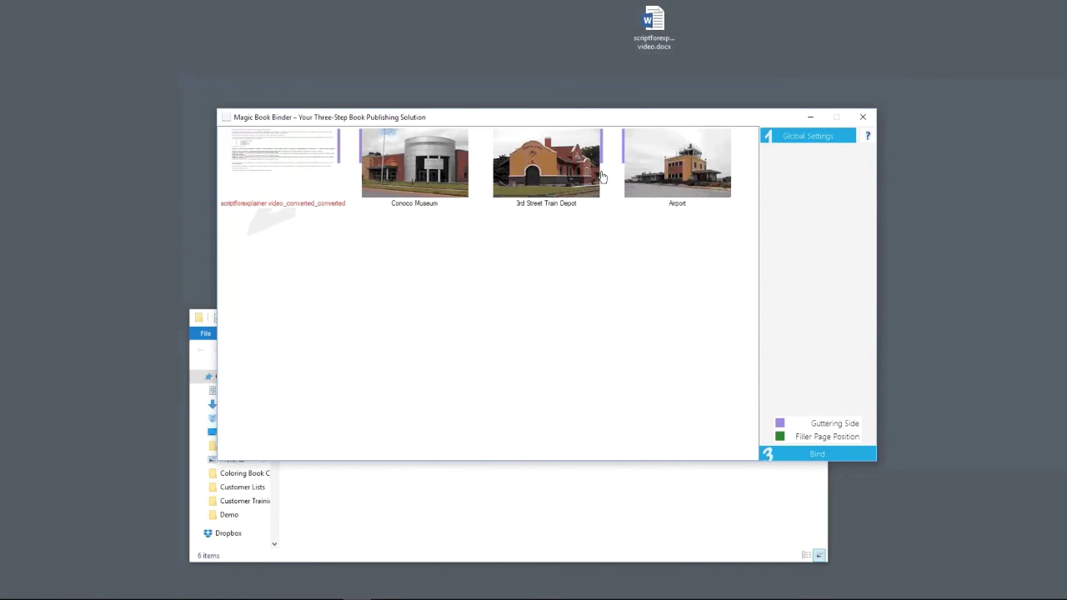